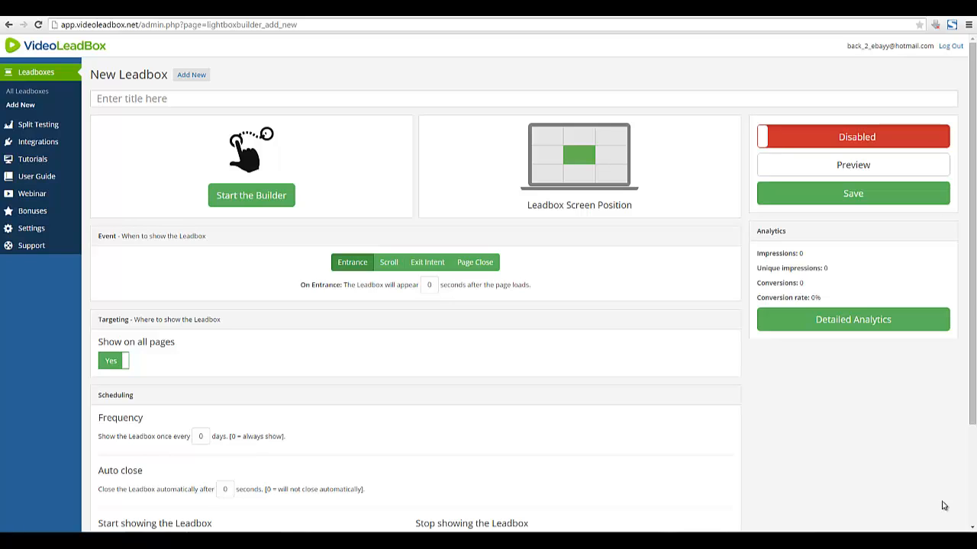
Title the new Leadbox "Video Lead Box #1"
left_click(790, 105)
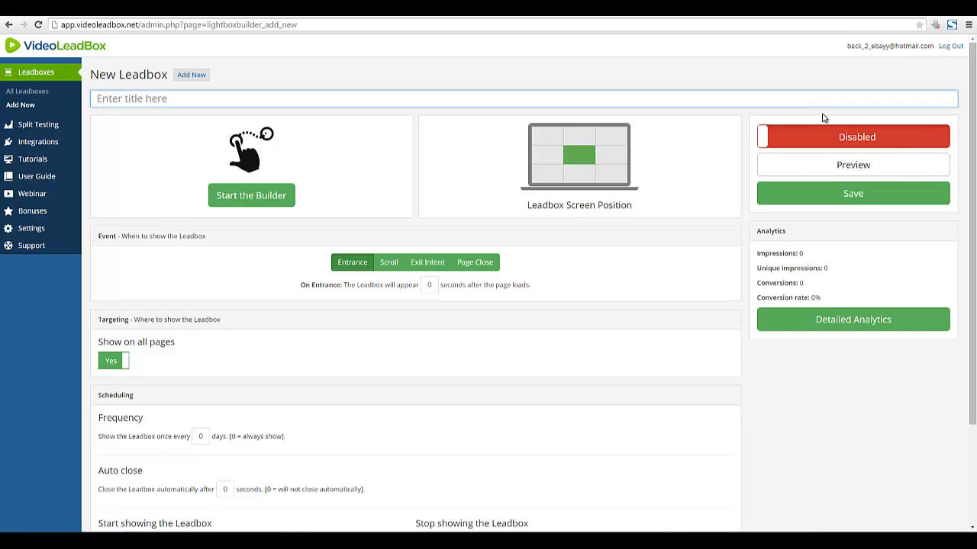
left_click(333, 83)
left_click(349, 99)
left_click(275, 99)
left_click(327, 83)
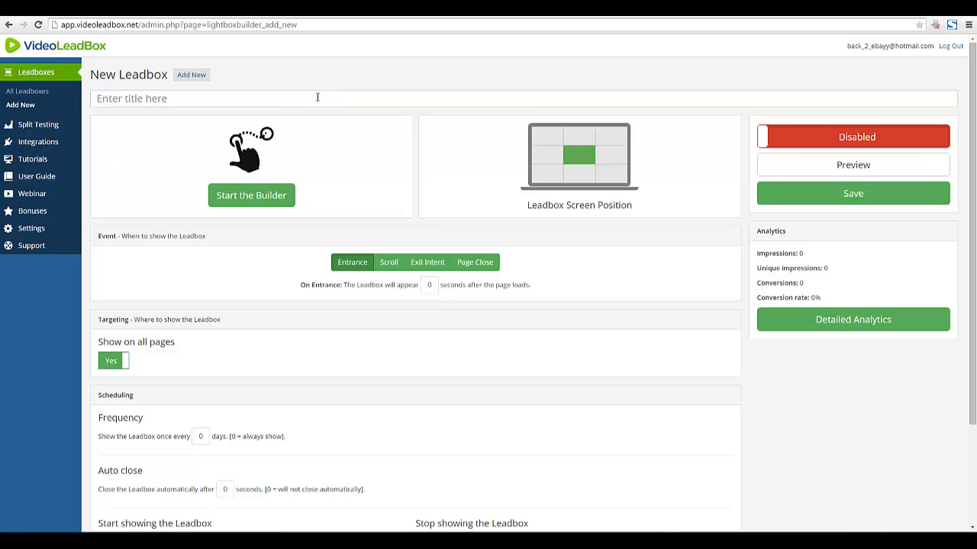
left_click(317, 98)
type("V")
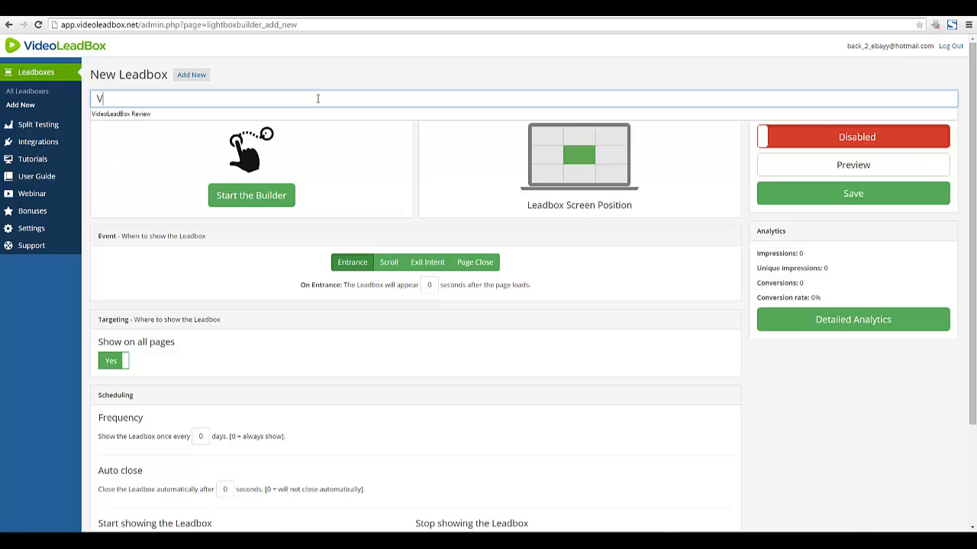
type("ideo Lead Box #1")
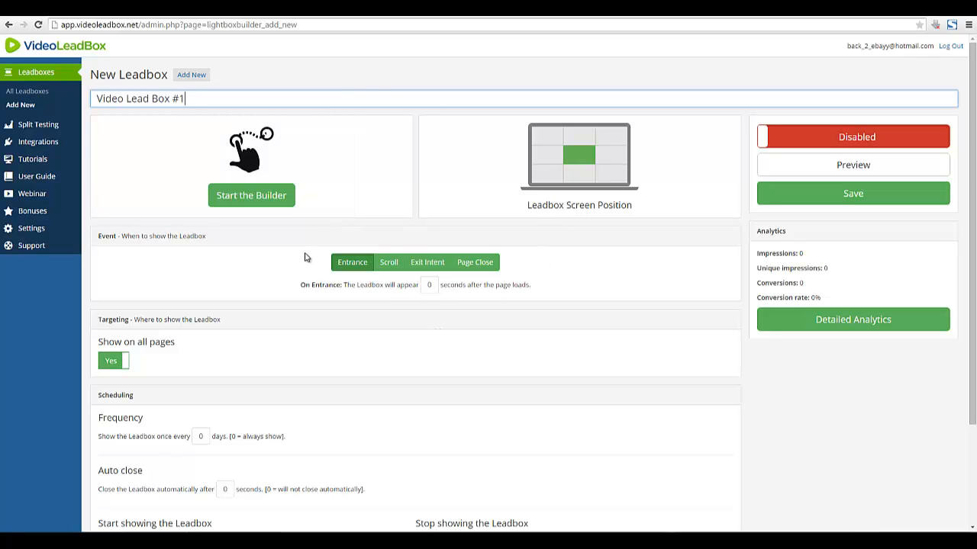
Set the Leadbox's display event to Page Close
scroll(233, 252, "down", 3)
scroll(232, 257, "up", 2)
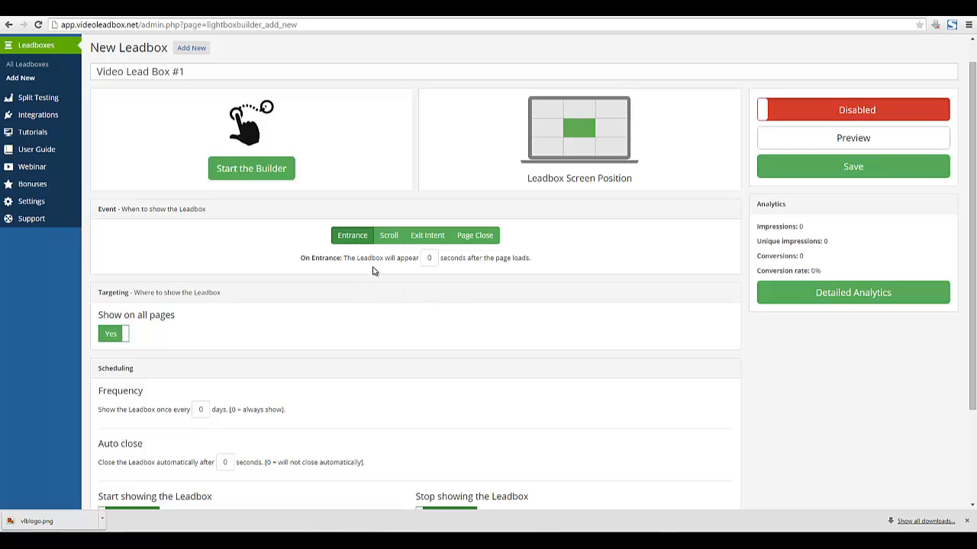
left_click(463, 241)
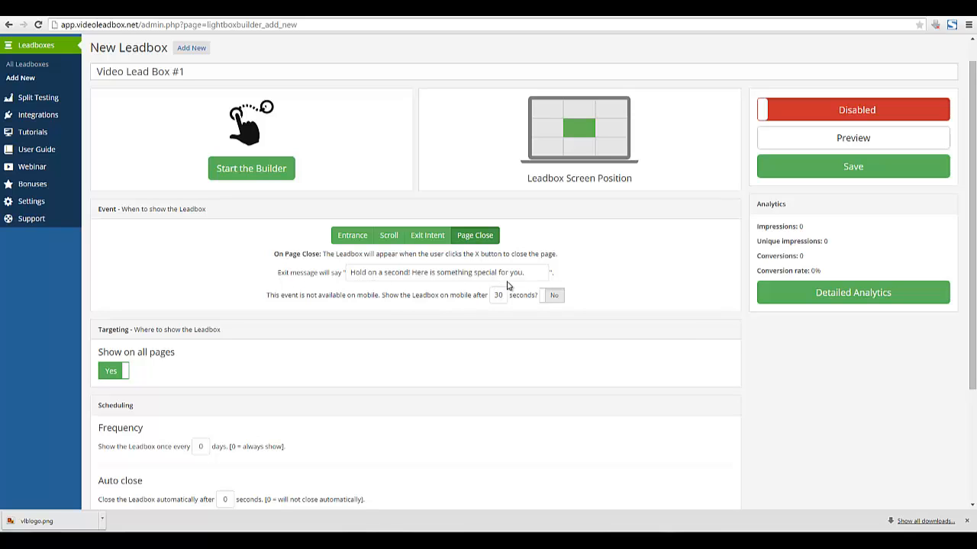
Change the exit message to "Hold on a second! I have a special discount for you..."
left_click_drag(533, 273, 412, 272)
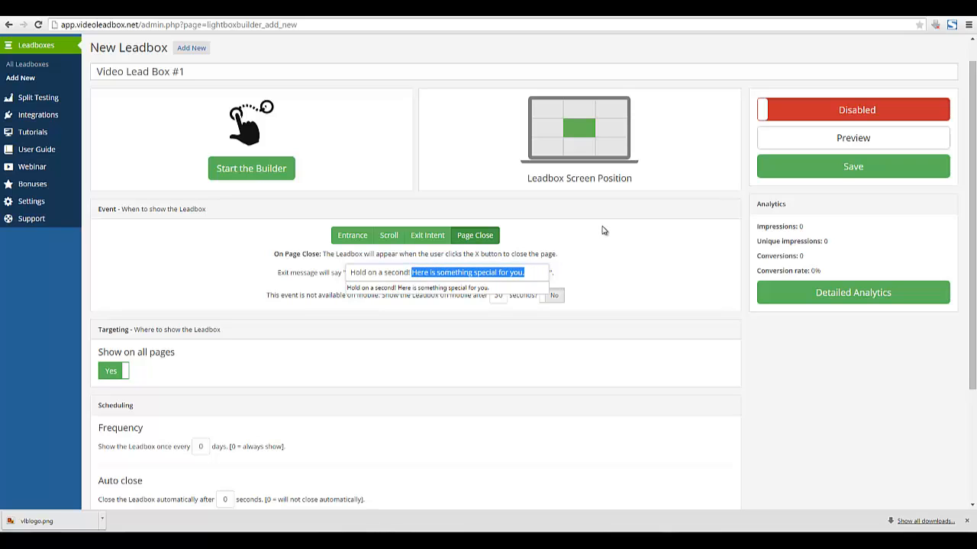
type("Here is your")
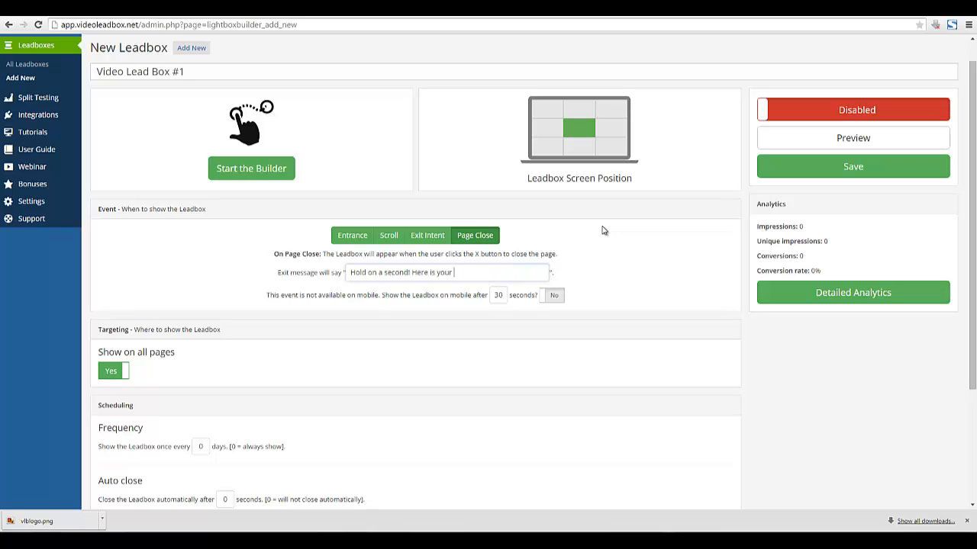
type(" exclusive discount.")
double_click(466, 273)
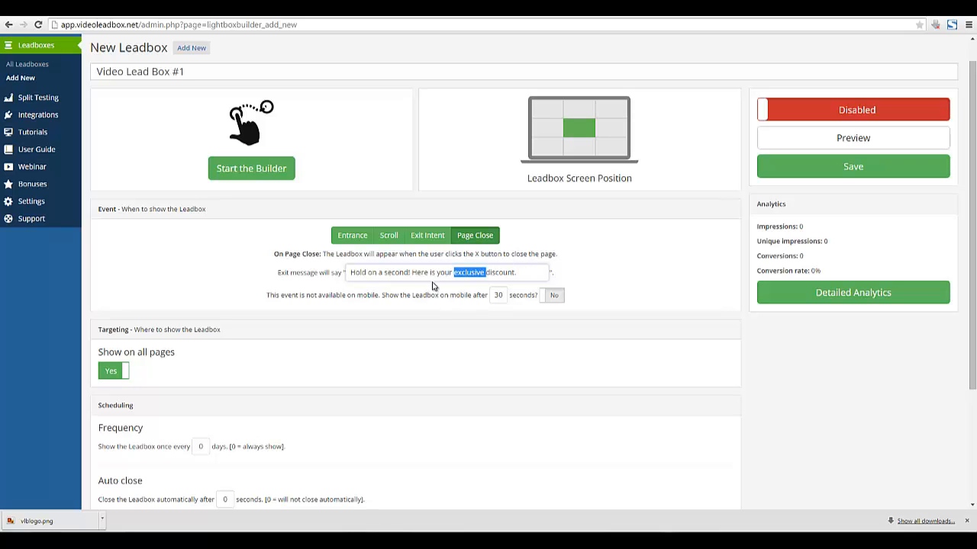
left_click_drag(412, 273, 523, 272)
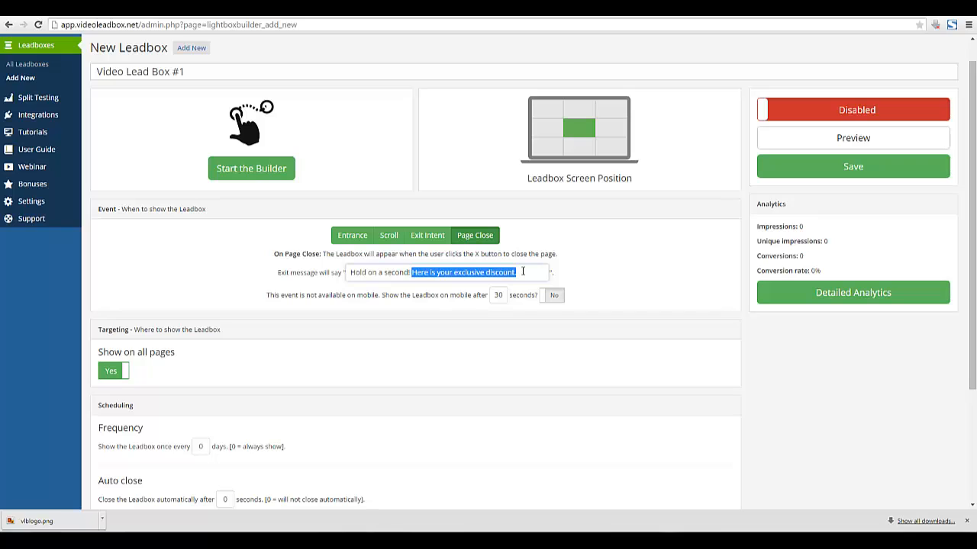
type("I have a special discount for you")
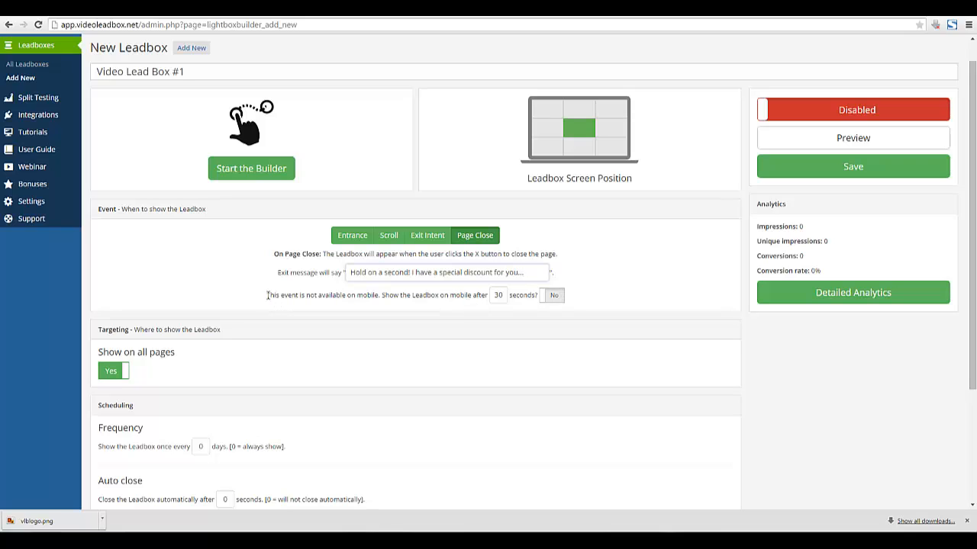
Examine the mobile display option and the exit message wording in the Page Close event settings
left_click_drag(268, 297, 489, 295)
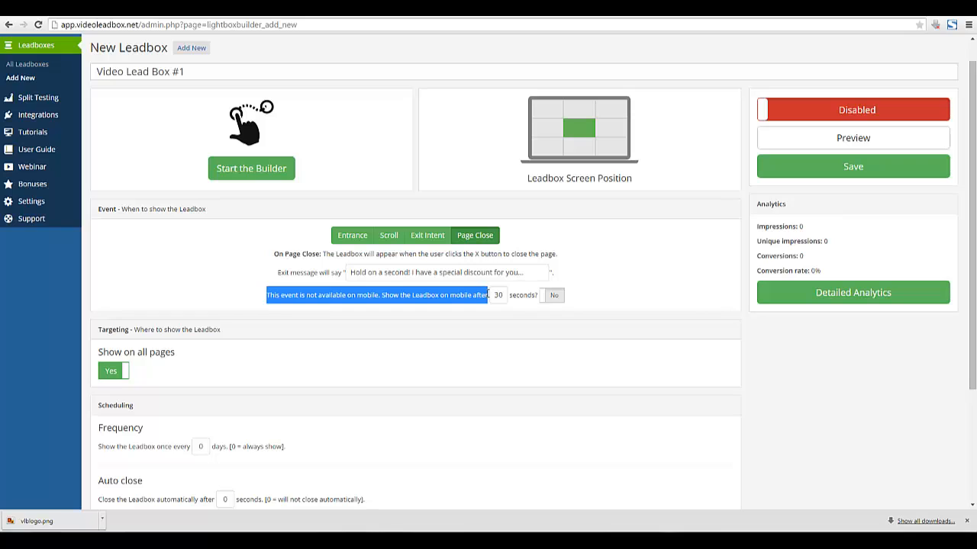
left_click(318, 306)
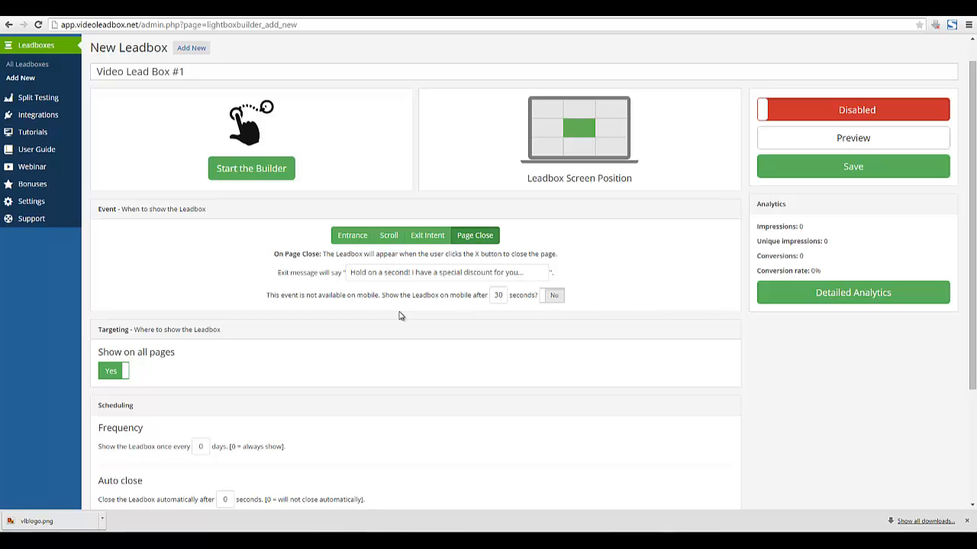
double_click(506, 297)
left_click_drag(382, 295, 470, 296)
left_click(467, 296)
left_click_drag(474, 274, 362, 276)
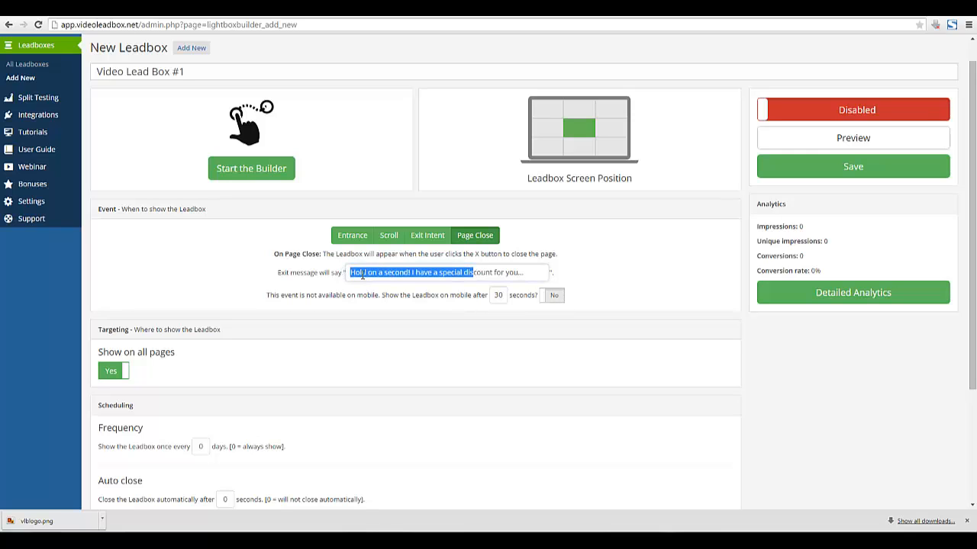
left_click(363, 275)
left_click(389, 323)
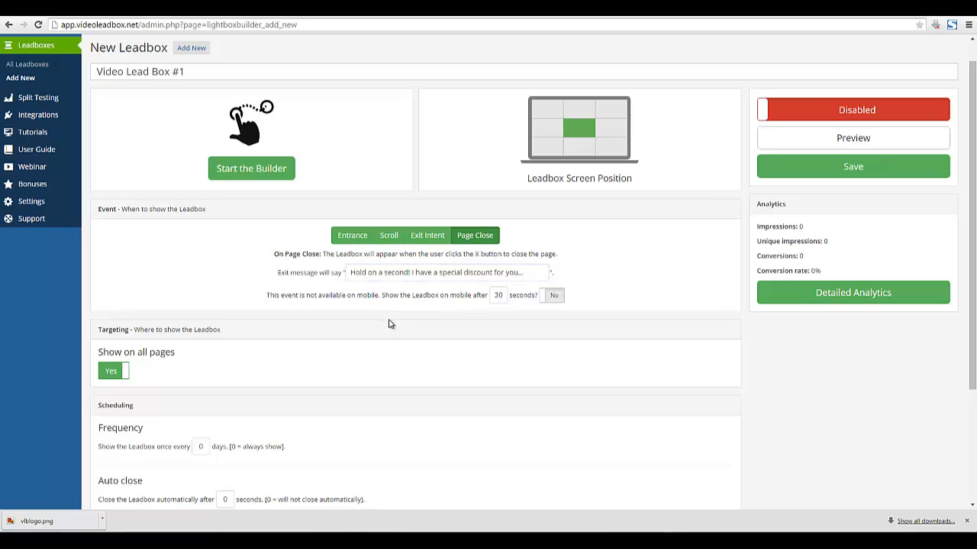
scroll(288, 356, "down", 1)
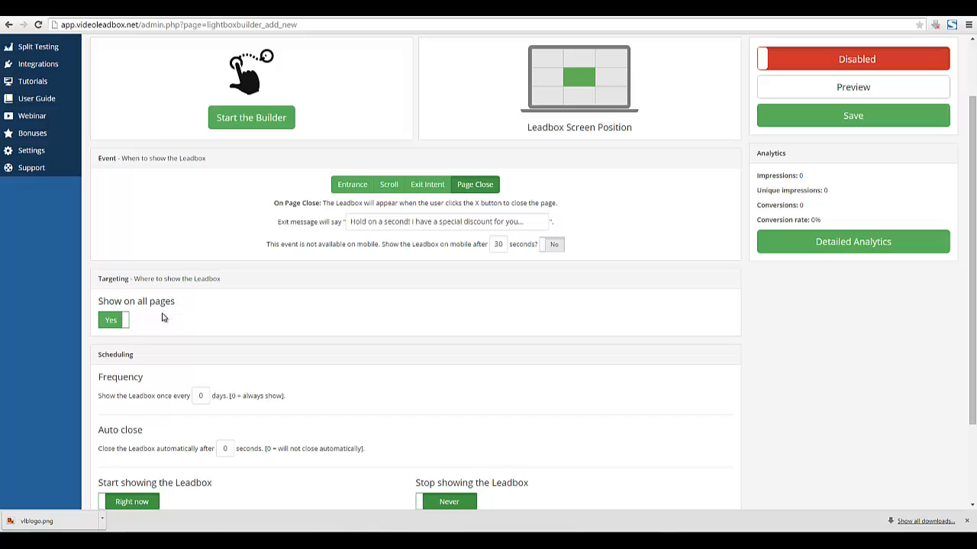
left_click(124, 321)
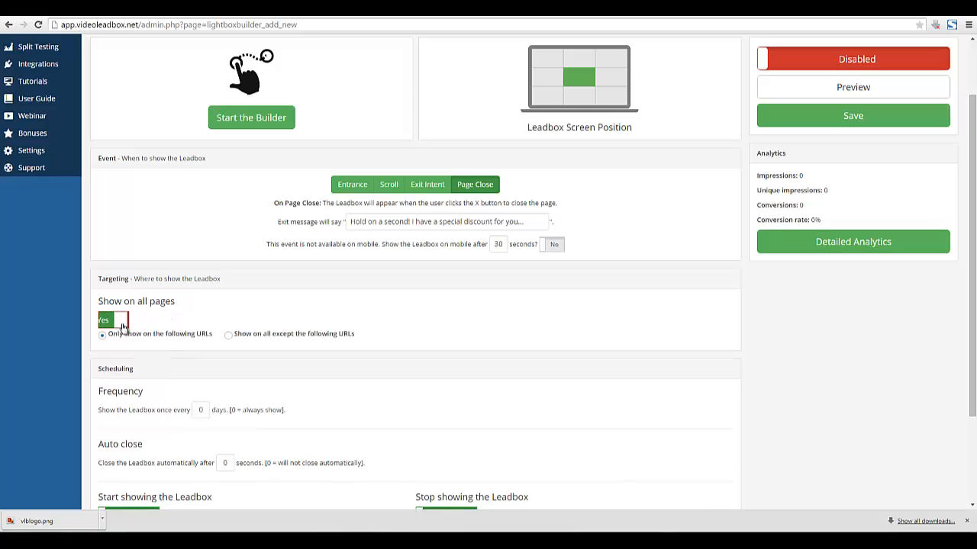
left_click(546, 17)
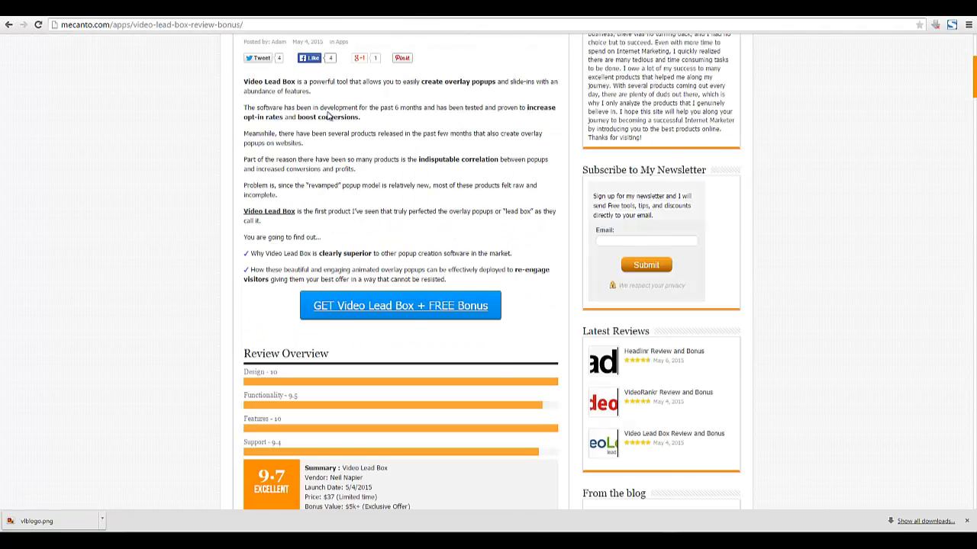
scroll(329, 117, "up", 5)
left_click(249, 25)
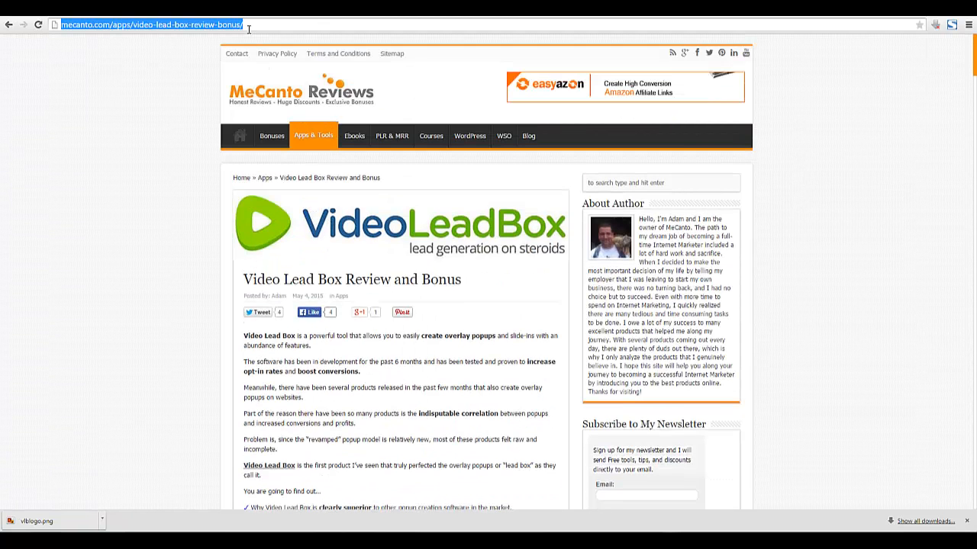
right_click(249, 25)
left_click(275, 71)
left_click(343, 17)
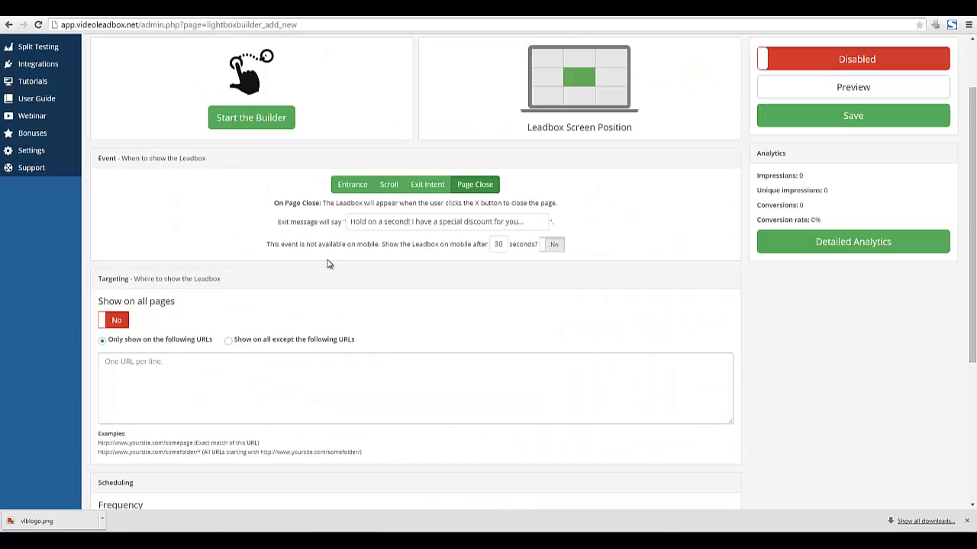
right_click(219, 363)
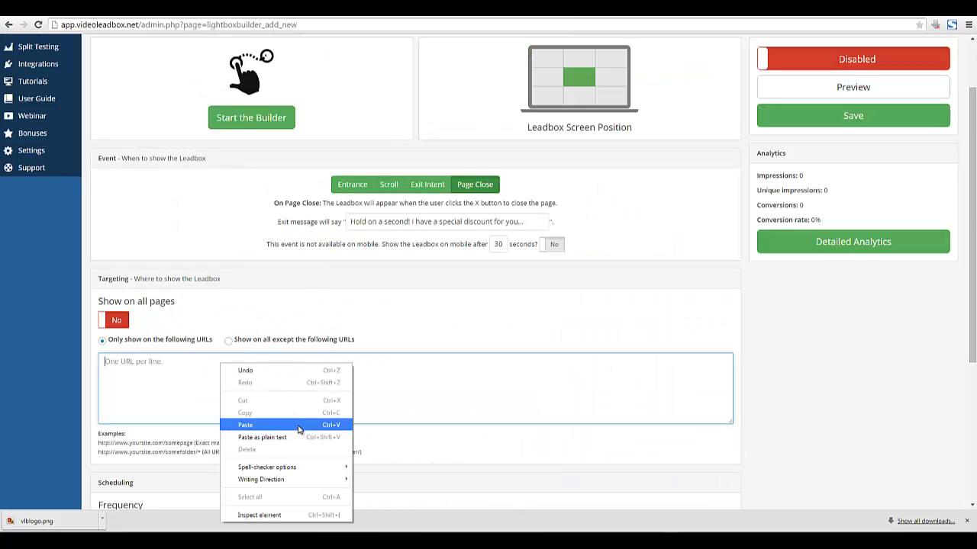
left_click(328, 425)
Review the scheduling settings, focusing on when to start and stop showing the Leadbox
scroll(333, 396, "down", 2)
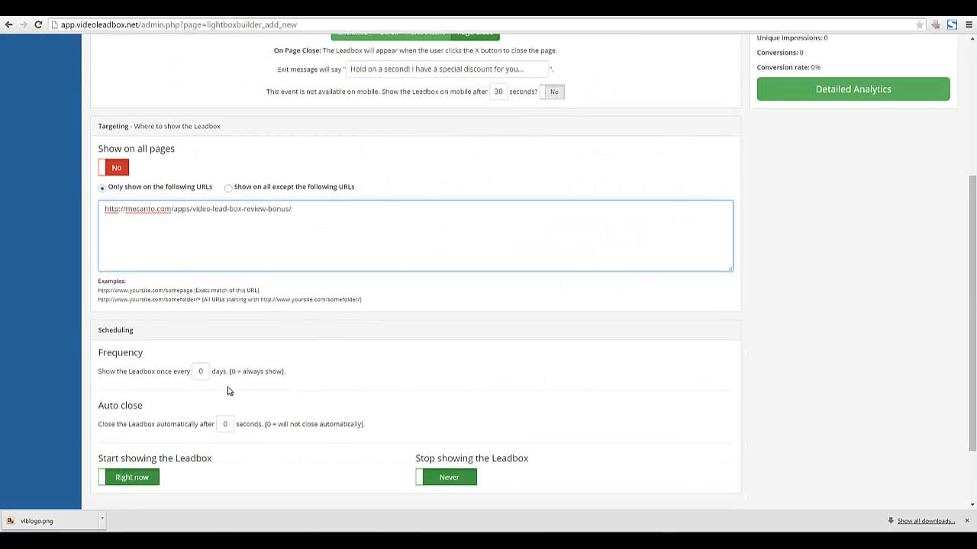
scroll(229, 392, "down", 1)
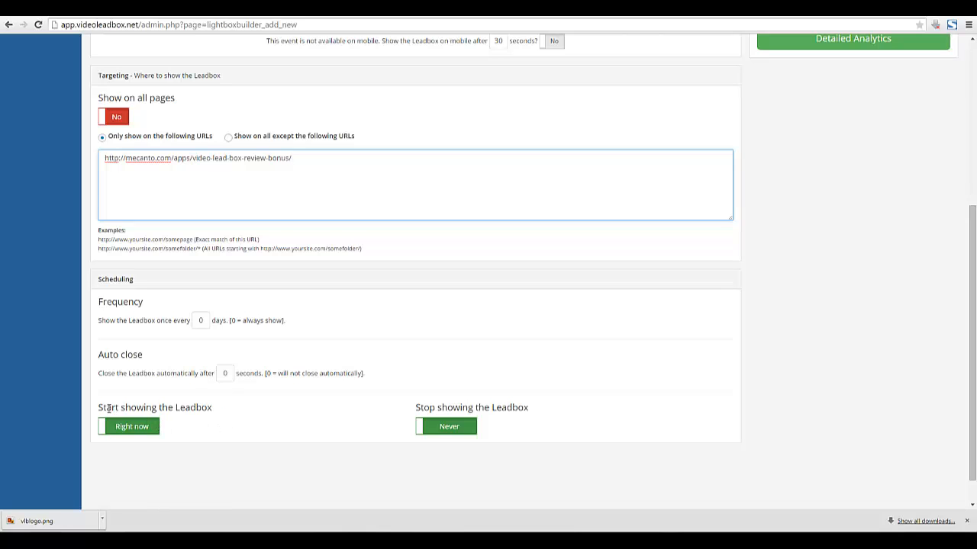
left_click_drag(99, 409, 218, 407)
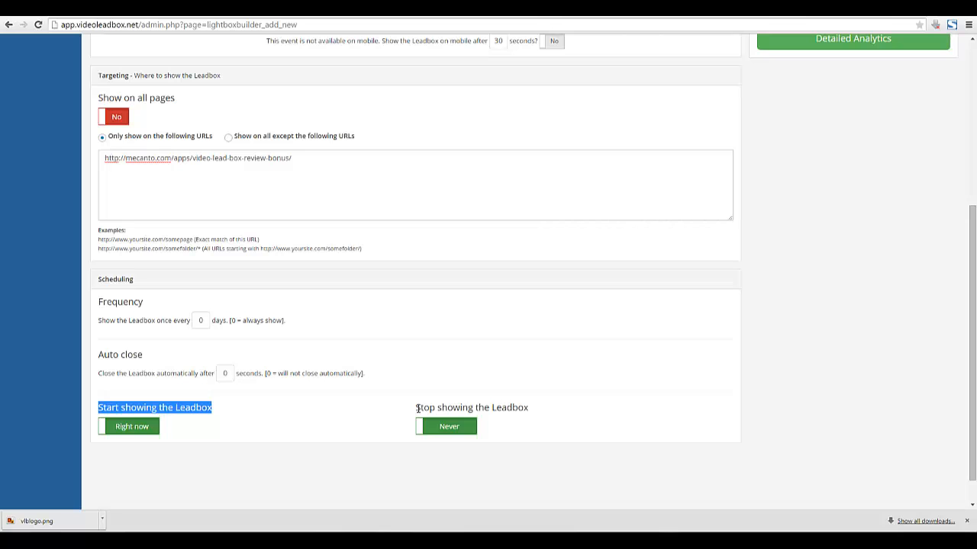
scroll(401, 397, "up", 5)
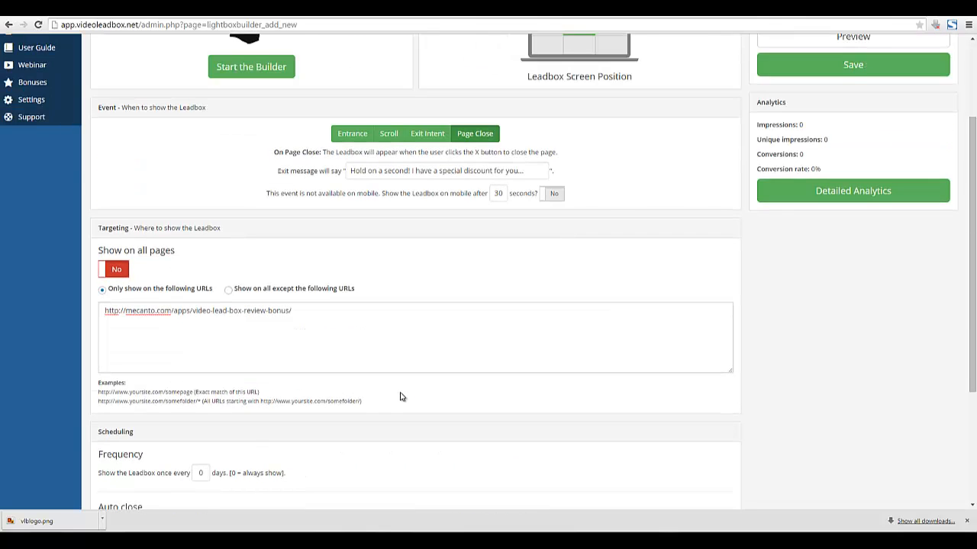
scroll(400, 392, "down", 5)
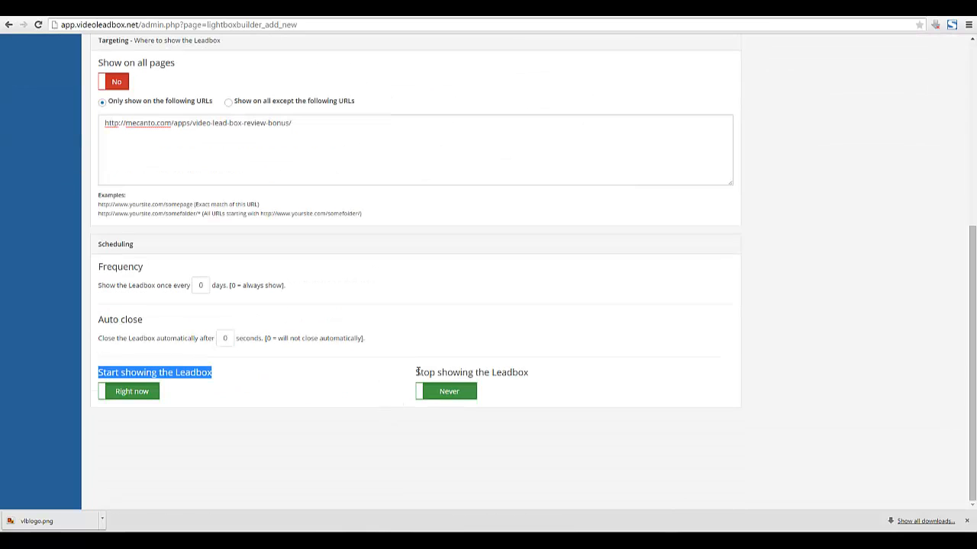
left_click_drag(416, 371, 534, 377)
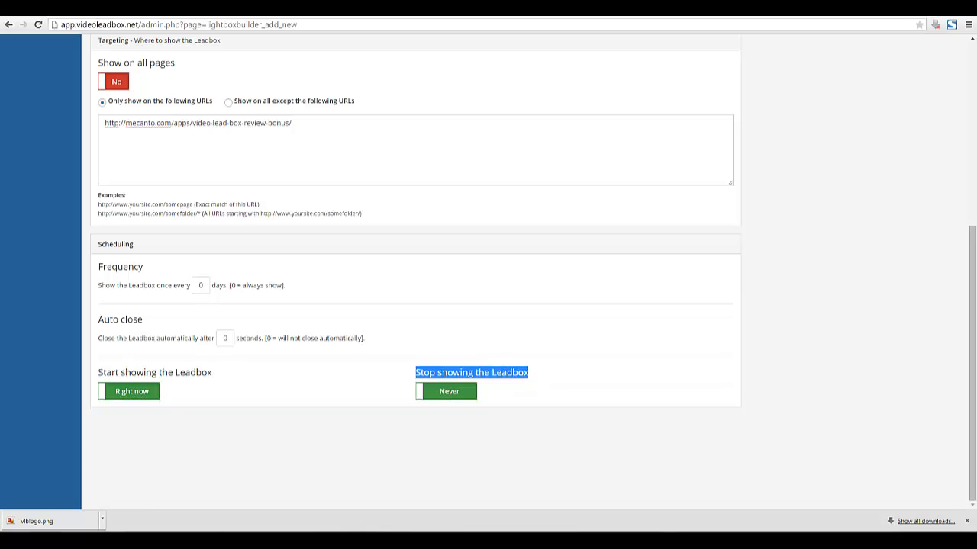
left_click(425, 371)
mouse_move(416, 372)
left_mouse_down()
mouse_move(513, 371)
mouse_move(416, 372)
left_mouse_up()
left_click(437, 395)
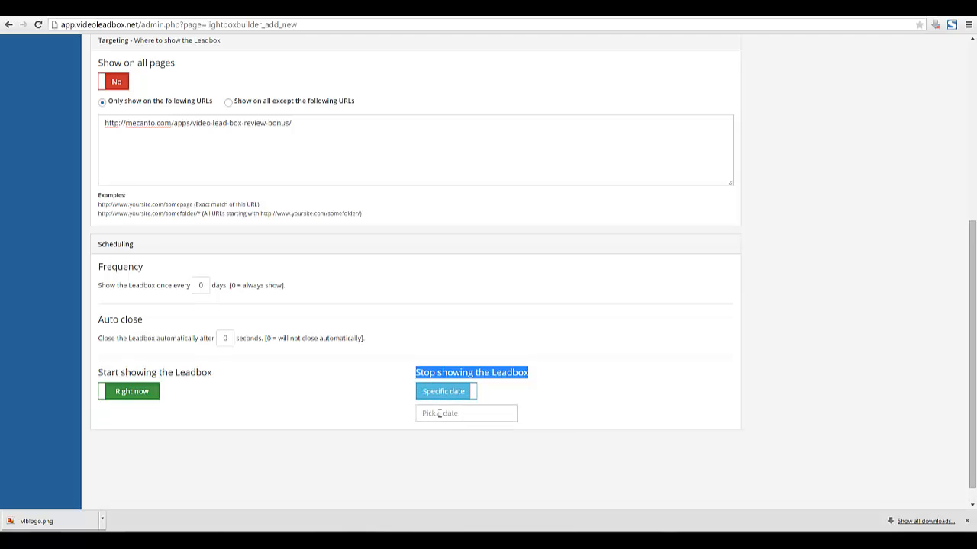
left_click(438, 416)
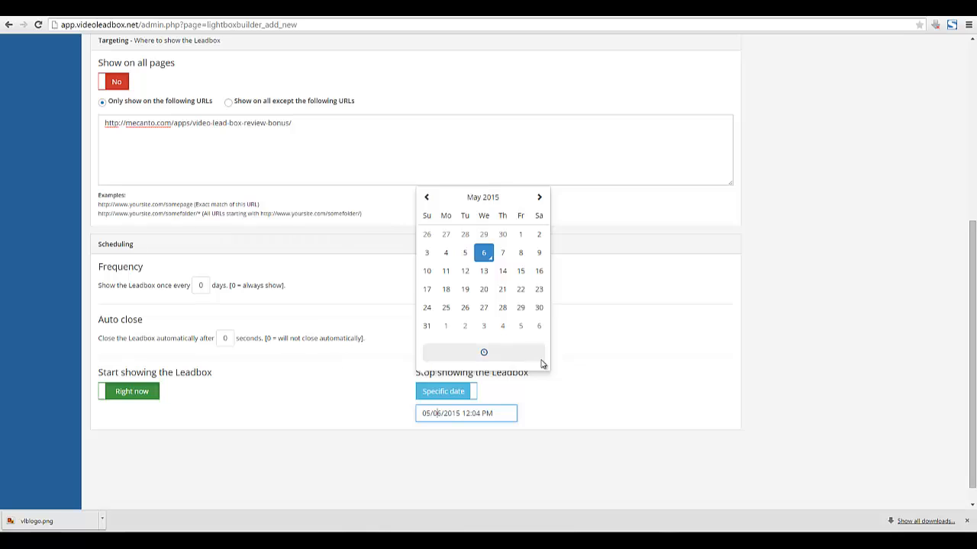
left_click(458, 398)
Save the Leadbox settings and start the builder to open the template selection
scroll(475, 345, "up", 5)
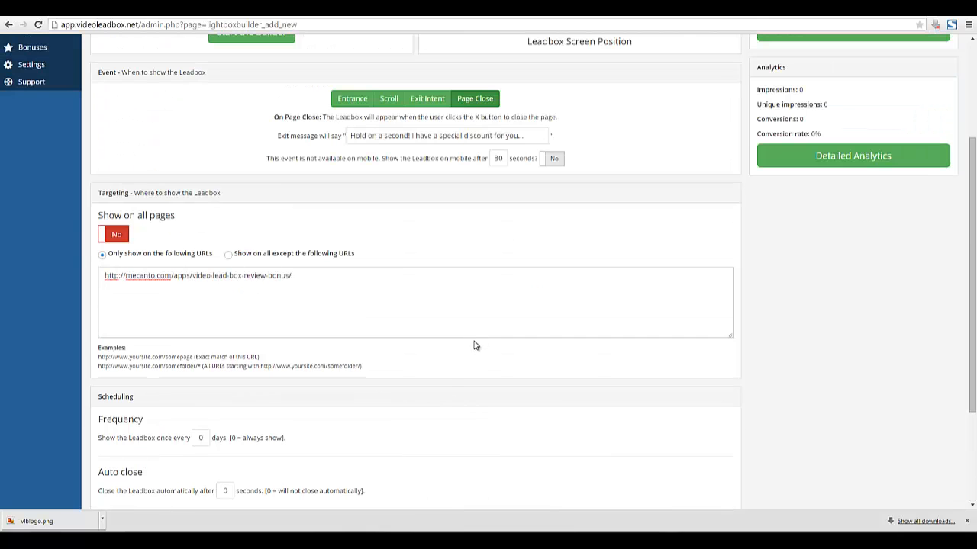
scroll(443, 384, "down", 4)
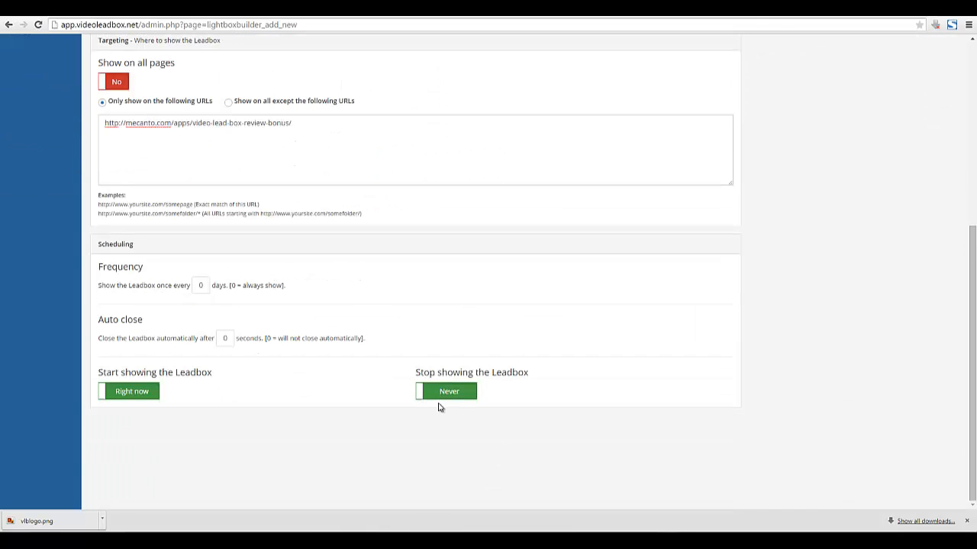
scroll(439, 407, "up", 5)
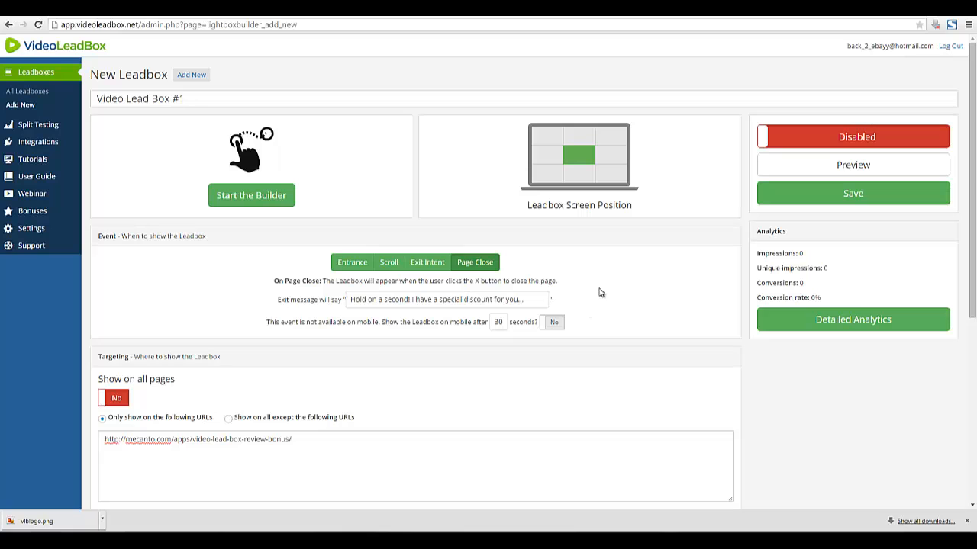
scroll(600, 437, "down", 4)
scroll(462, 404, "up", 5)
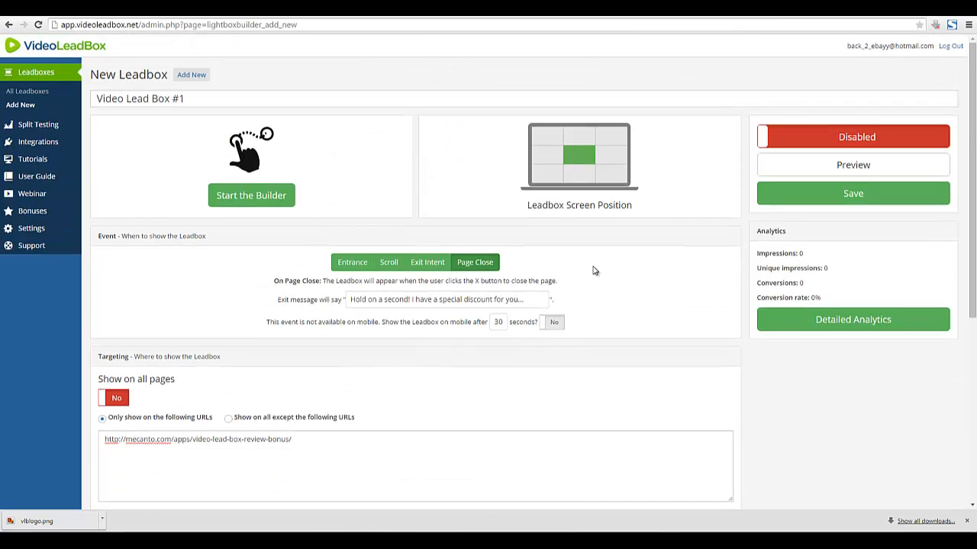
left_click(809, 209)
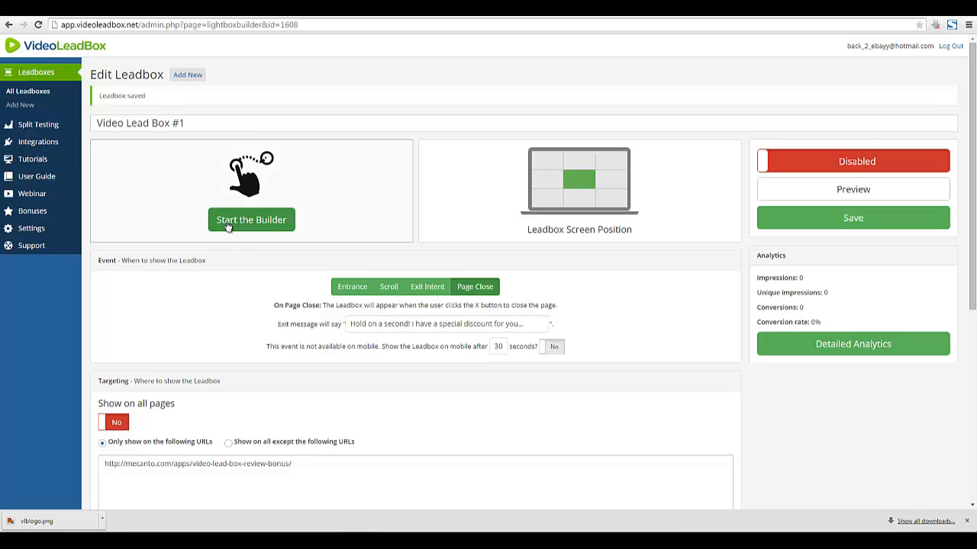
left_click(267, 220)
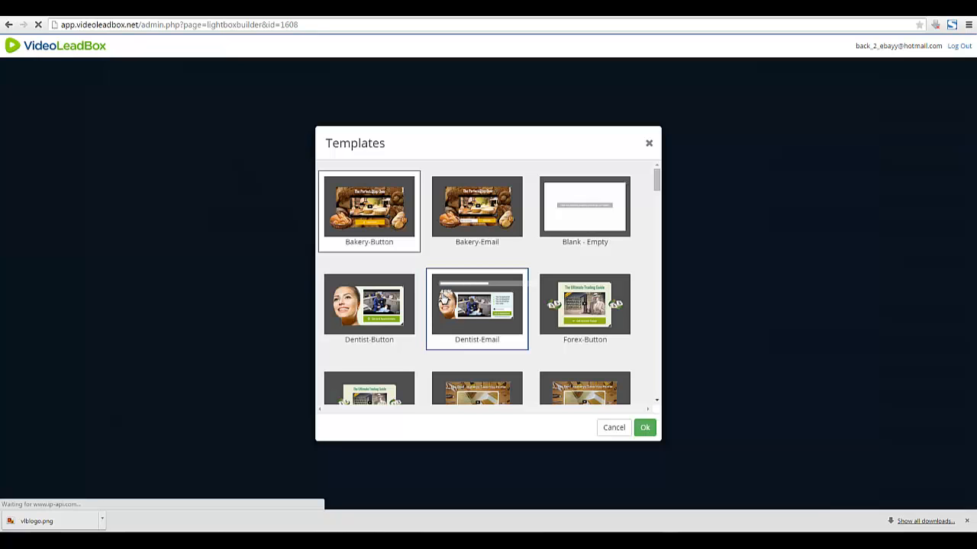
Browse the whole template gallery, from the bakery designs through the 2-step and gaming layouts to the iPhone template
scroll(654, 246, "down", 3)
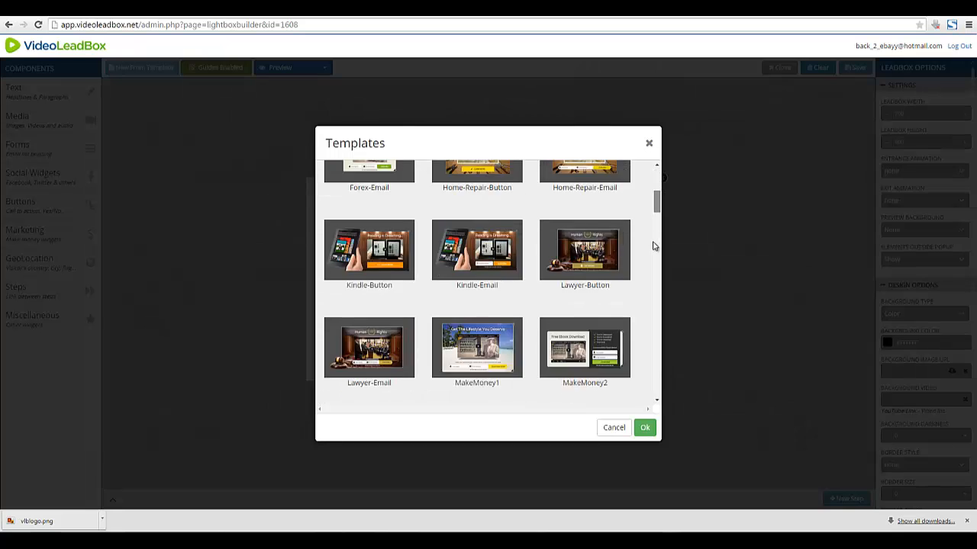
scroll(654, 245, "down", 10)
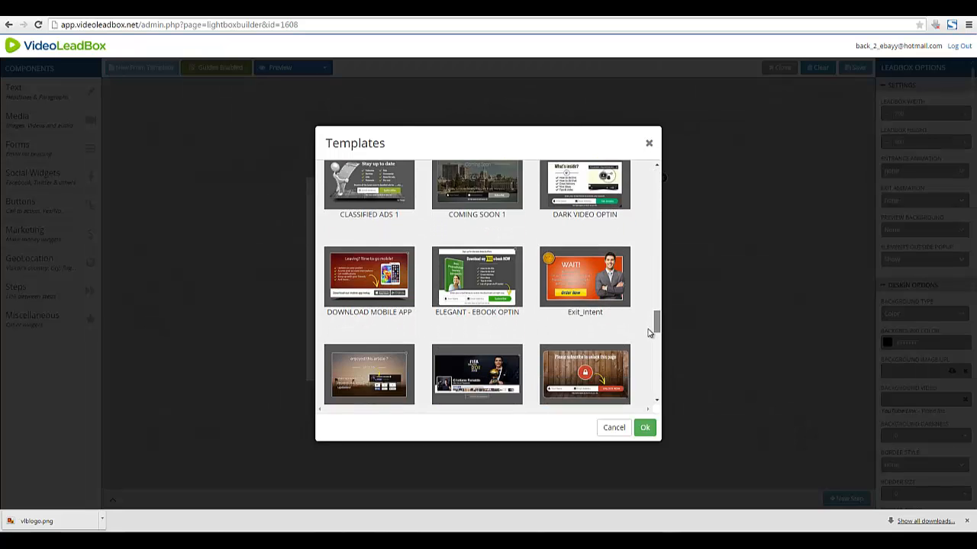
left_click_drag(650, 333, 648, 311)
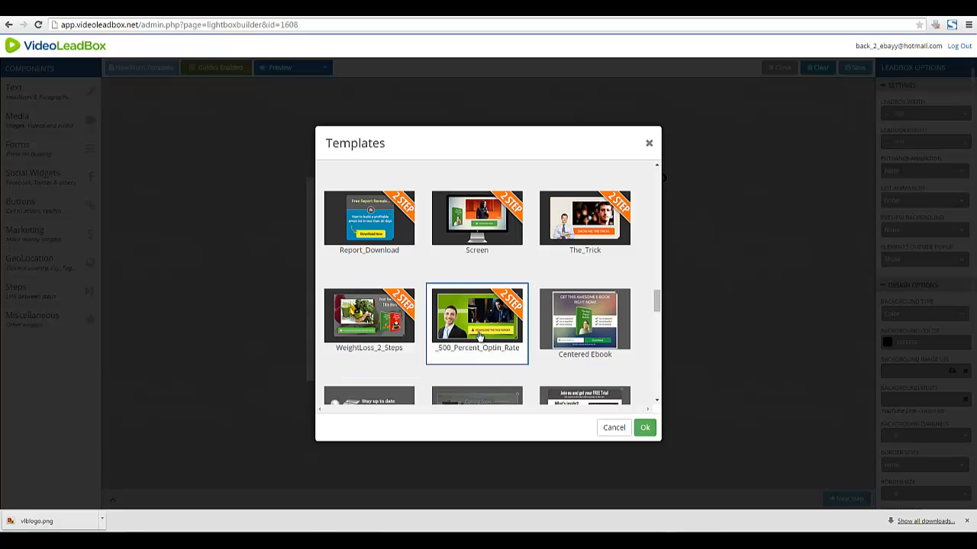
scroll(659, 322, "down", 1)
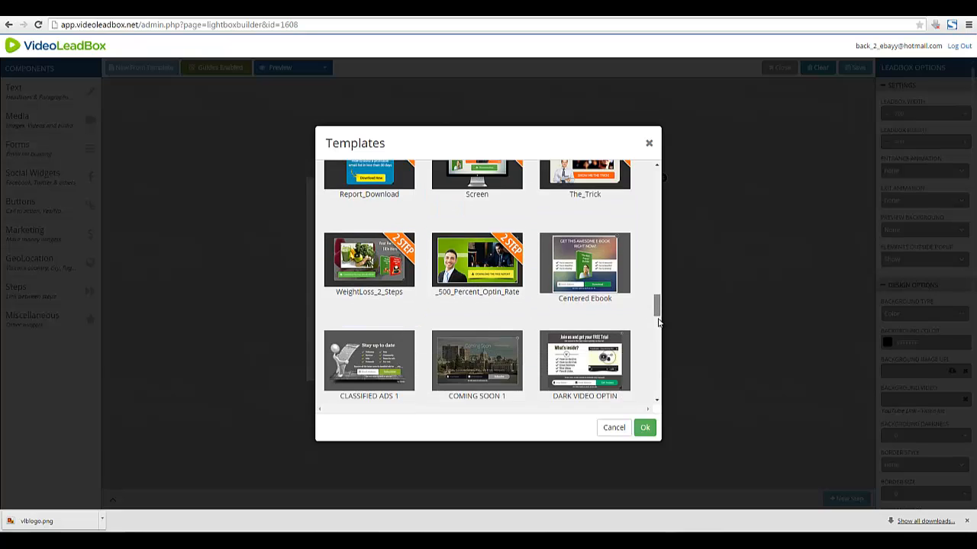
scroll(659, 322, "down", 3)
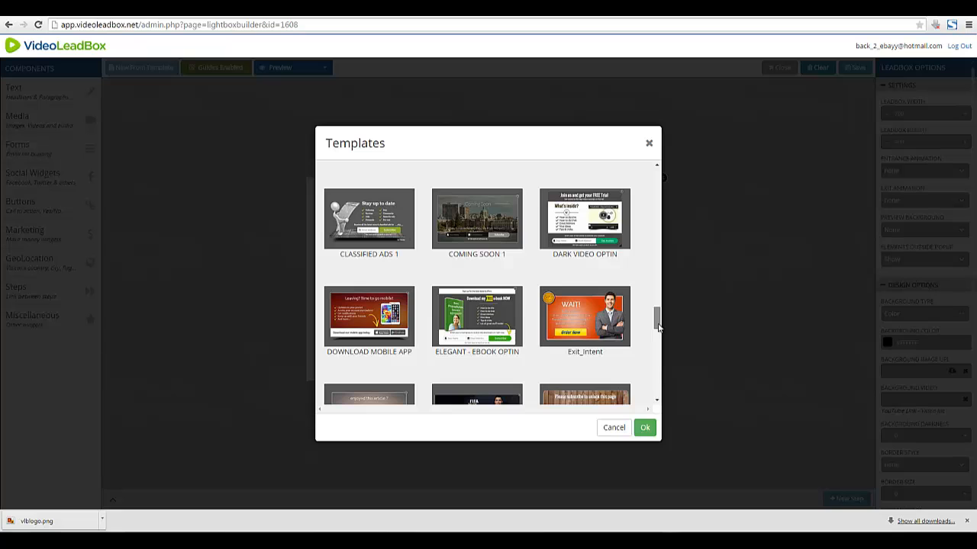
left_click_drag(658, 327, 657, 352)
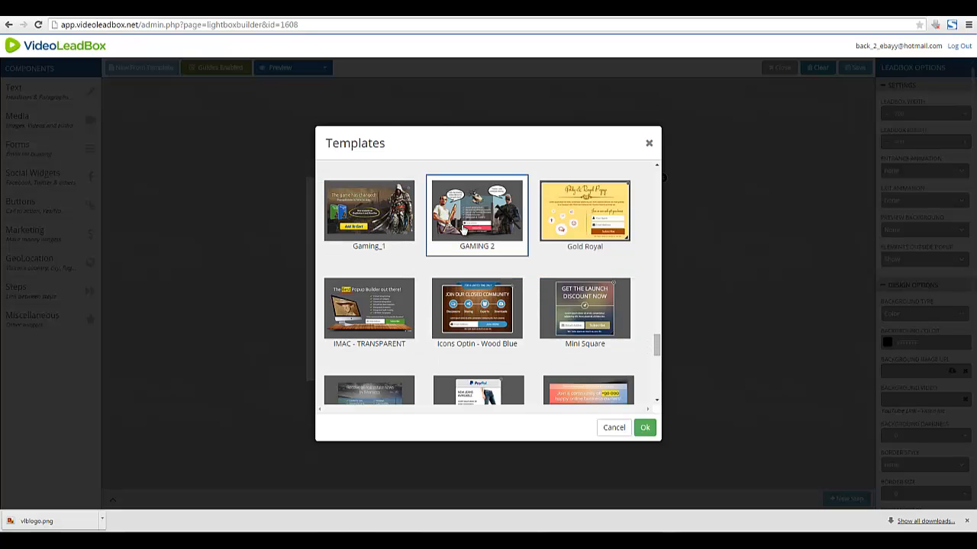
left_click_drag(656, 342, 654, 386)
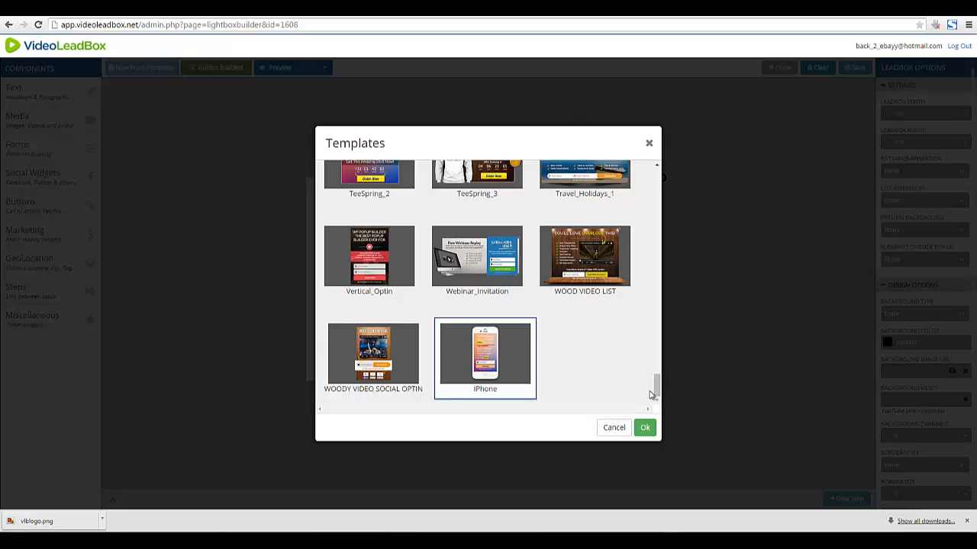
left_click_drag(655, 389, 667, 173)
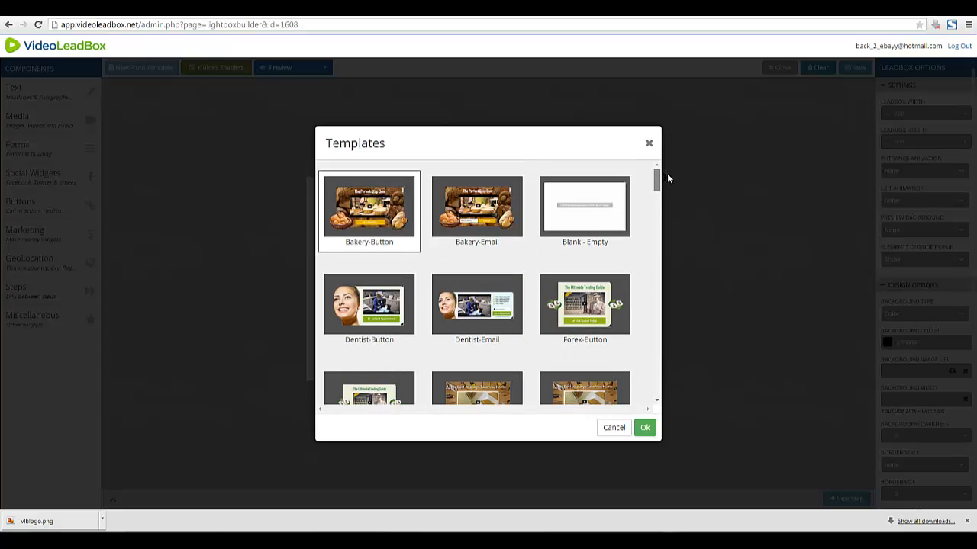
Load the Blank - Empty template as the starting point for the Leadbox design
left_click(580, 217)
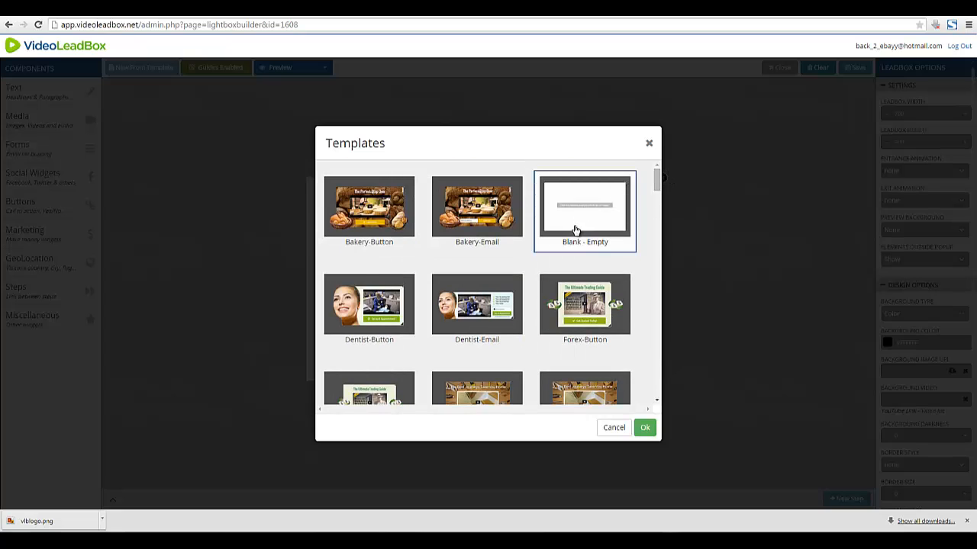
left_click(645, 427)
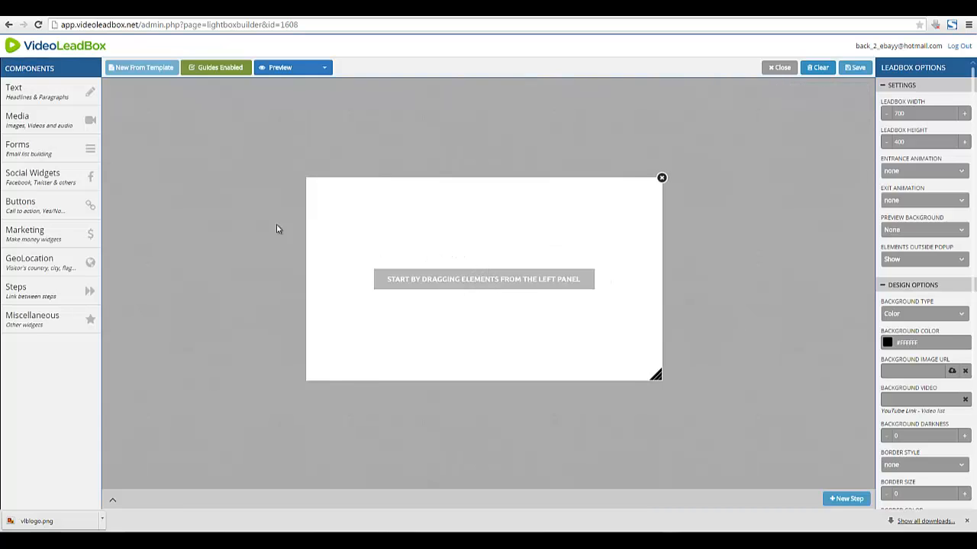
Examine the available builder components by category, including text, media, forms, social widgets, buttons, marketing, steps and miscellaneous
left_click(86, 94)
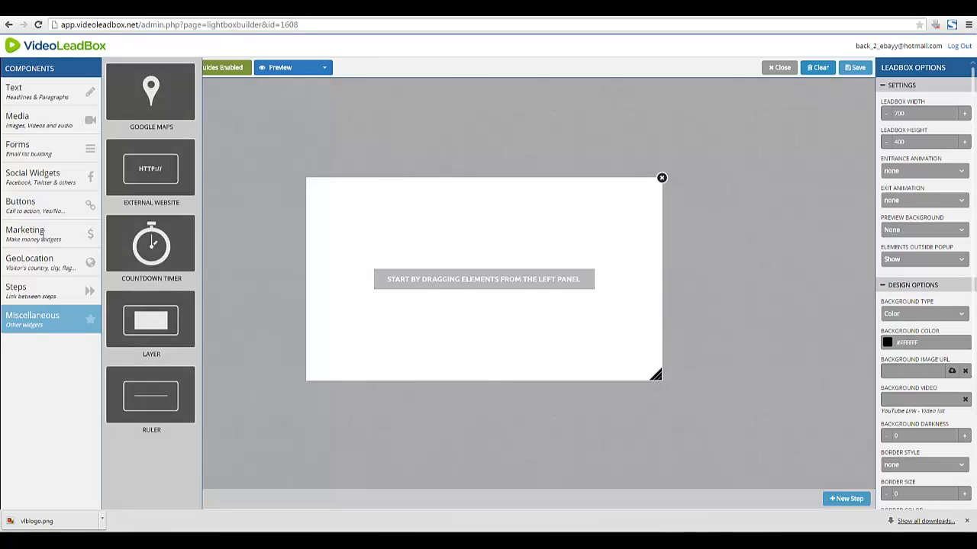
mouse_move(65, 96)
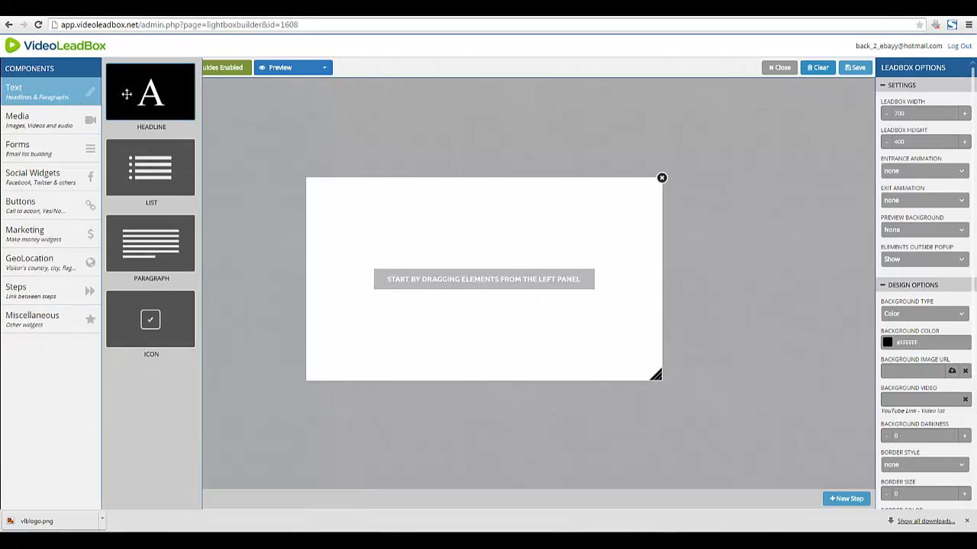
left_click_drag(127, 94, 147, 106)
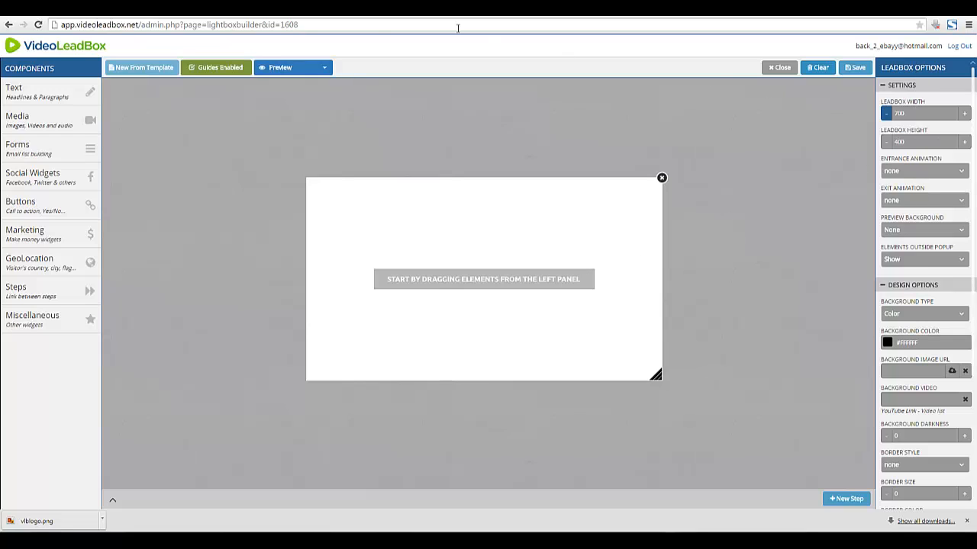
left_click(87, 177)
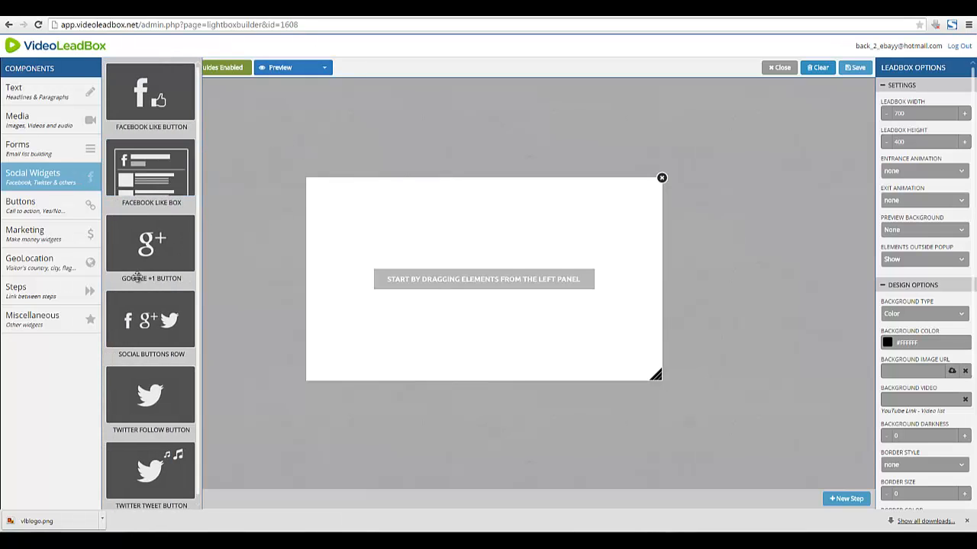
left_click(86, 232)
left_click(61, 95)
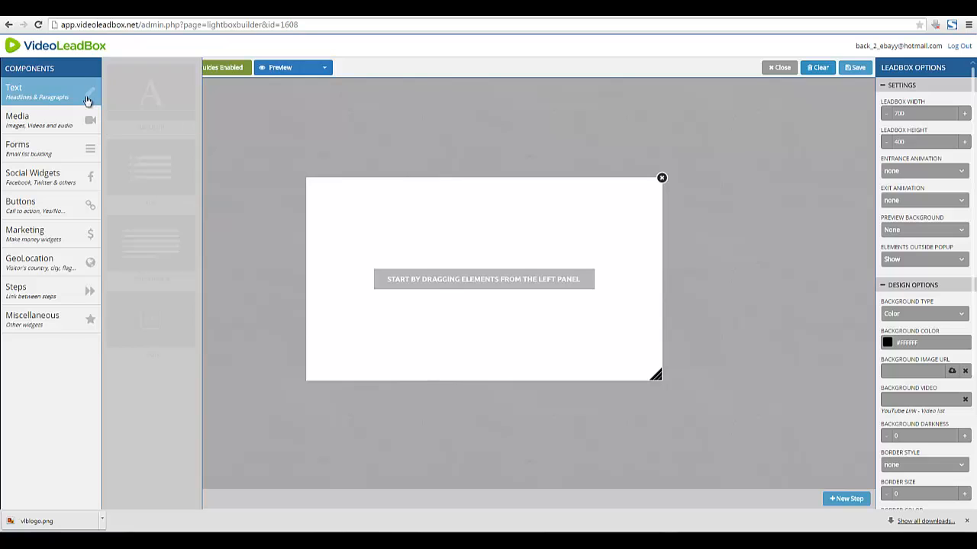
left_click(78, 121)
left_click(68, 145)
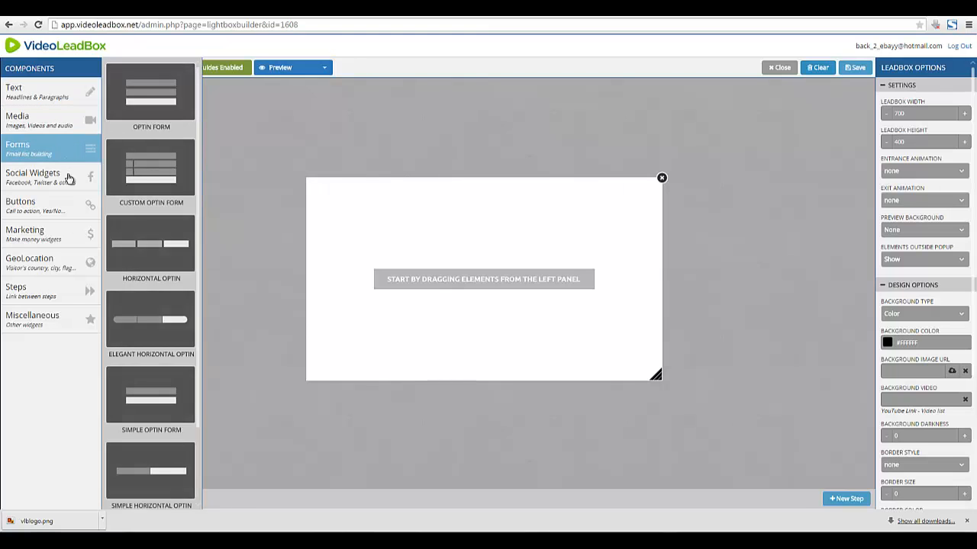
left_click(72, 177)
left_click(61, 205)
left_click(30, 290)
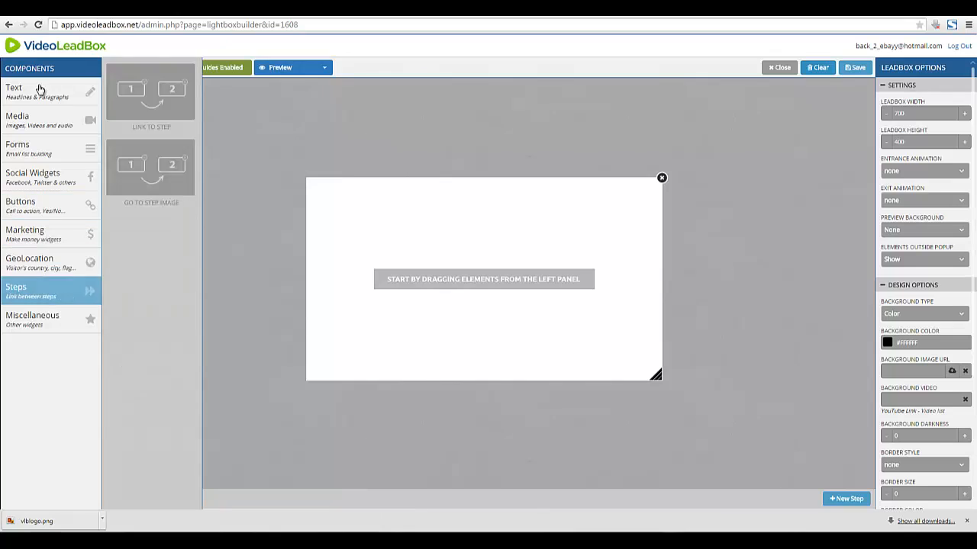
Add a Headline component near the top of the blank Leadbox
left_click(11, 90)
left_click_drag(144, 91, 428, 221)
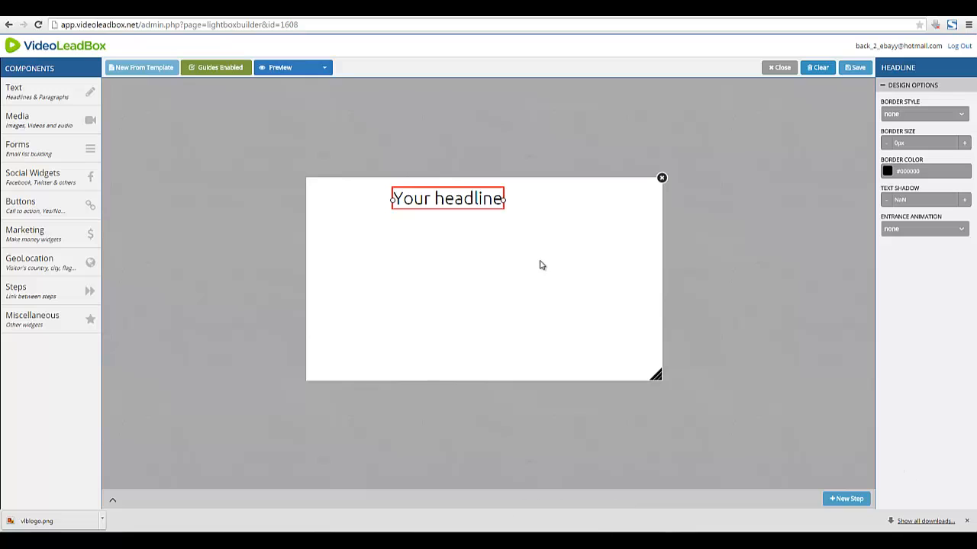
Replace the placeholder headline text with "This Is The LAST TIME You Will See This Discount..."
left_click(464, 199)
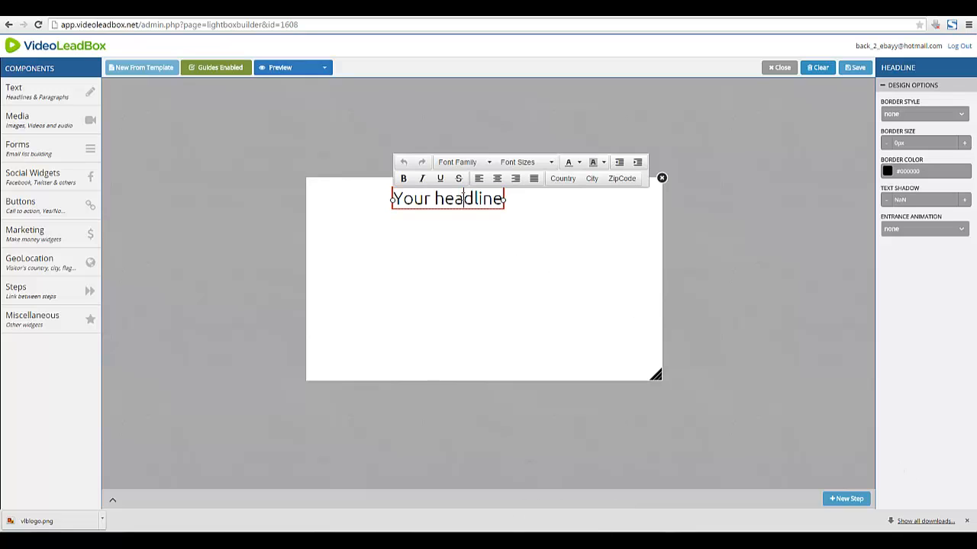
triple_click(463, 197)
left_click_drag(402, 198, 504, 226)
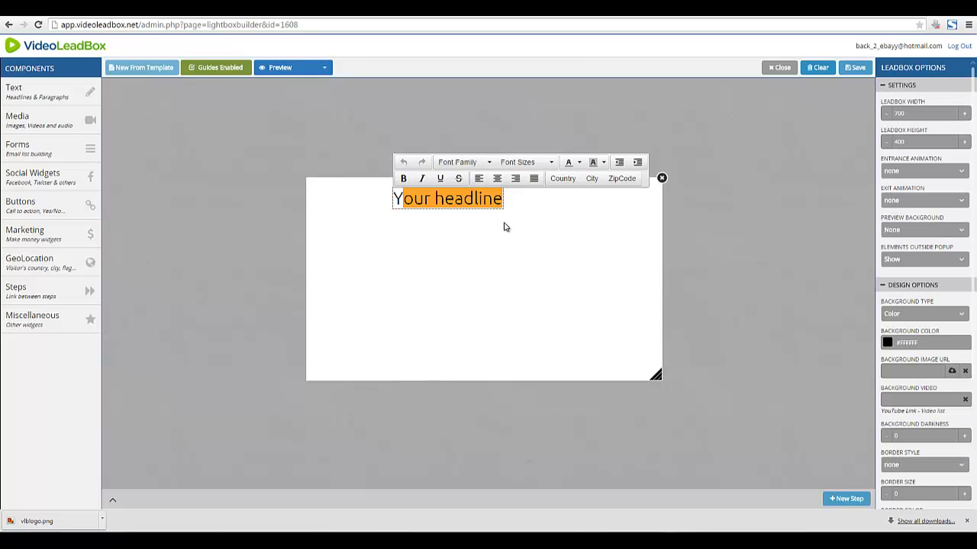
type("Spe")
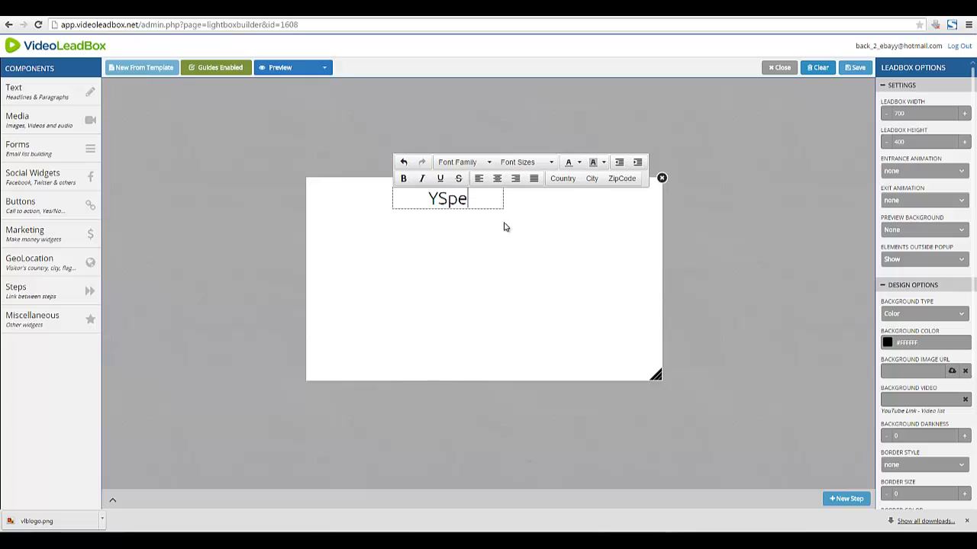
key("BackSpace")
key("BackSpace")
key("BackSpace")
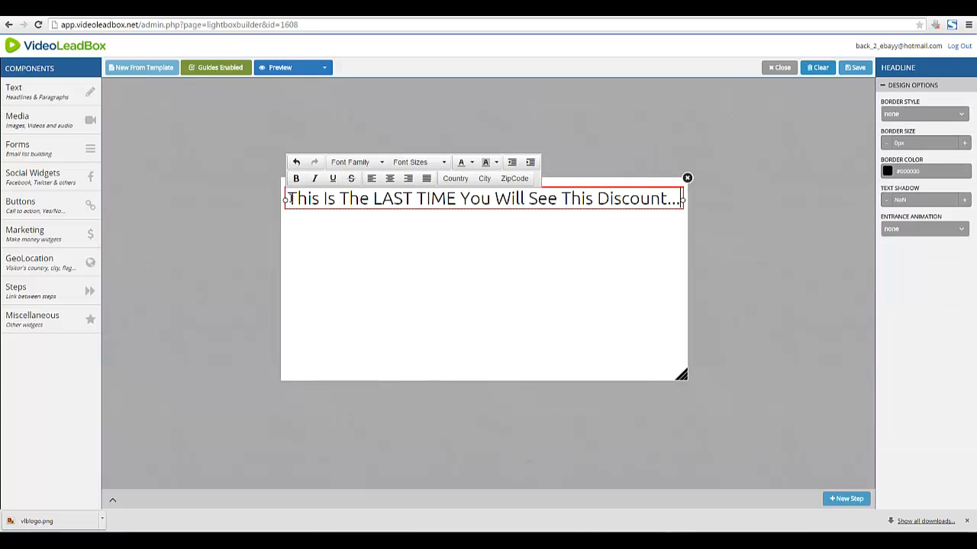
Change the headline wording to "Last Chance! Get YOUR Discount"
left_click_drag(291, 198, 687, 200)
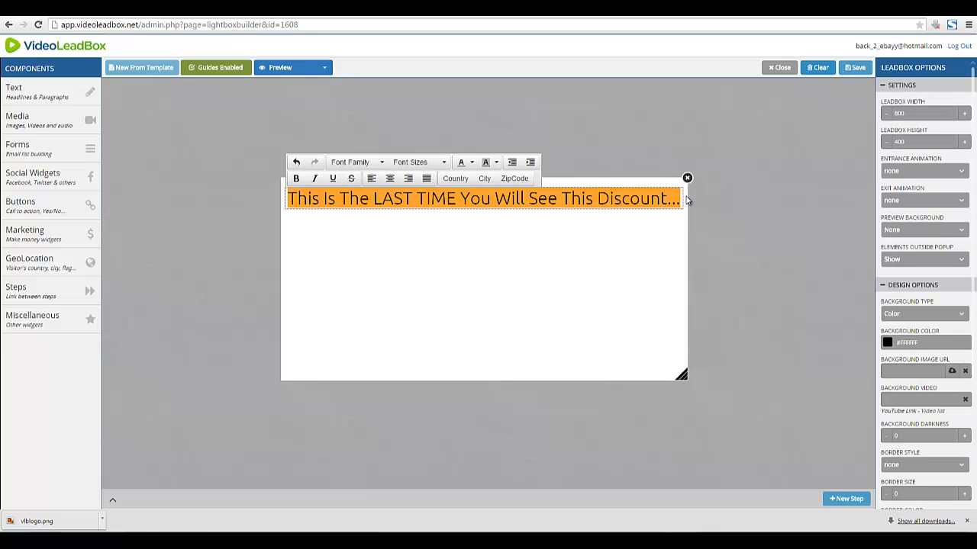
type("Last Chance! G")
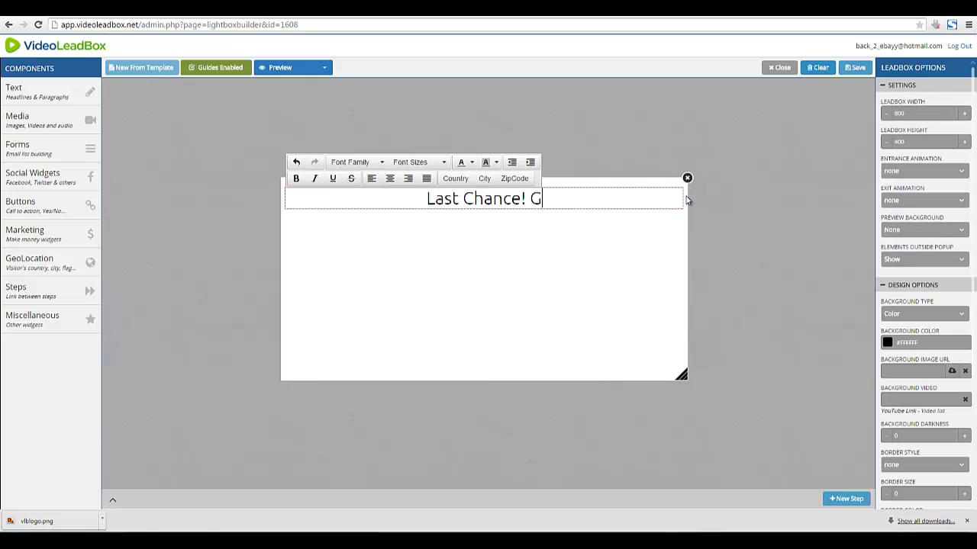
type("et ")
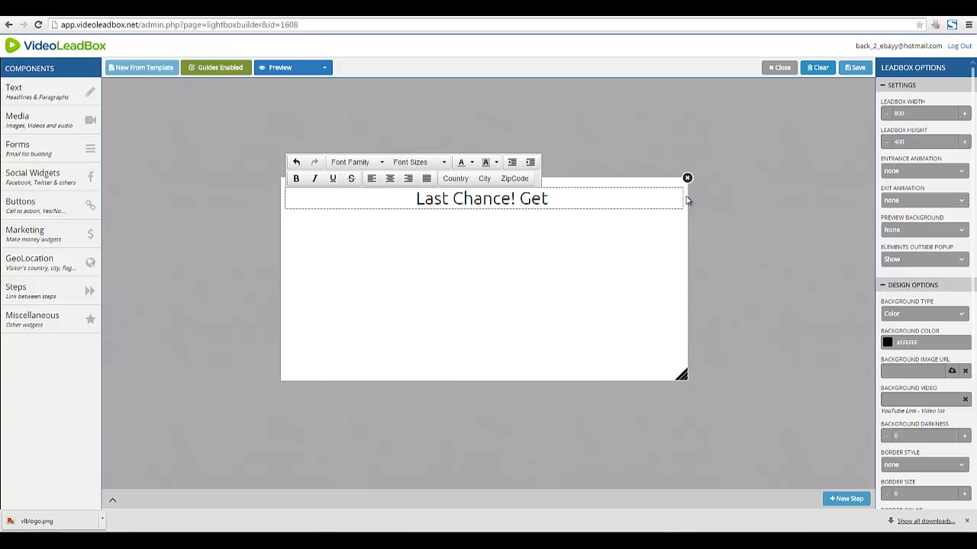
type("YOUR Special")
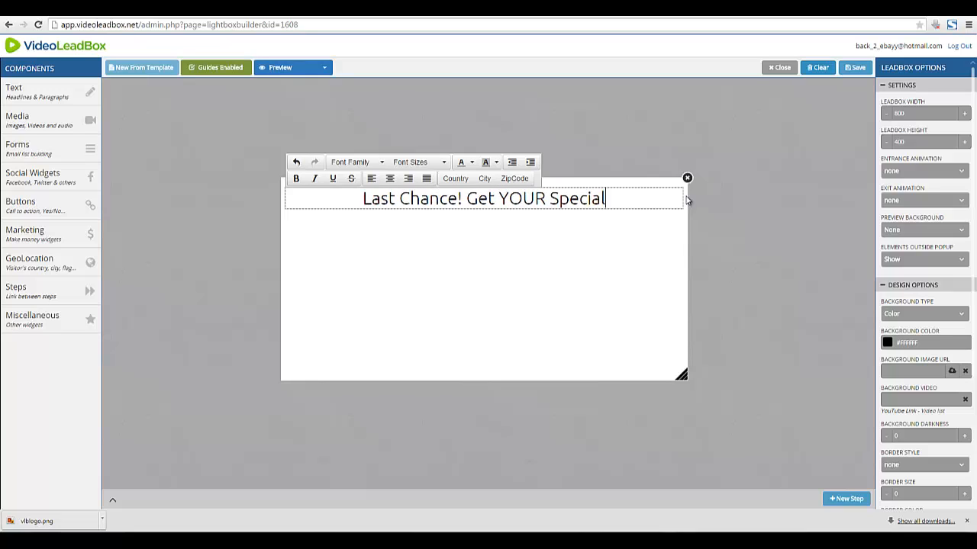
type(" Discount")
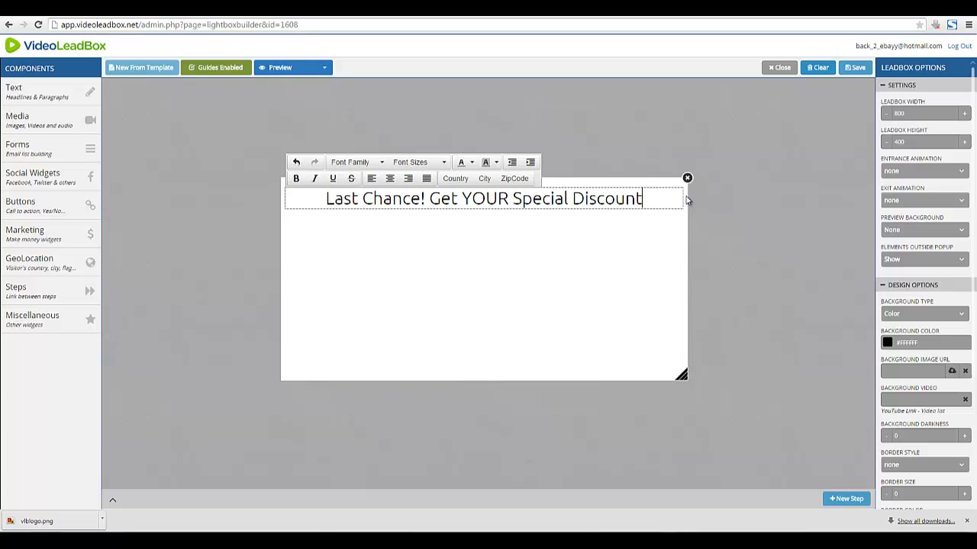
left_click(555, 198)
double_click(556, 199)
key("BackSpace")
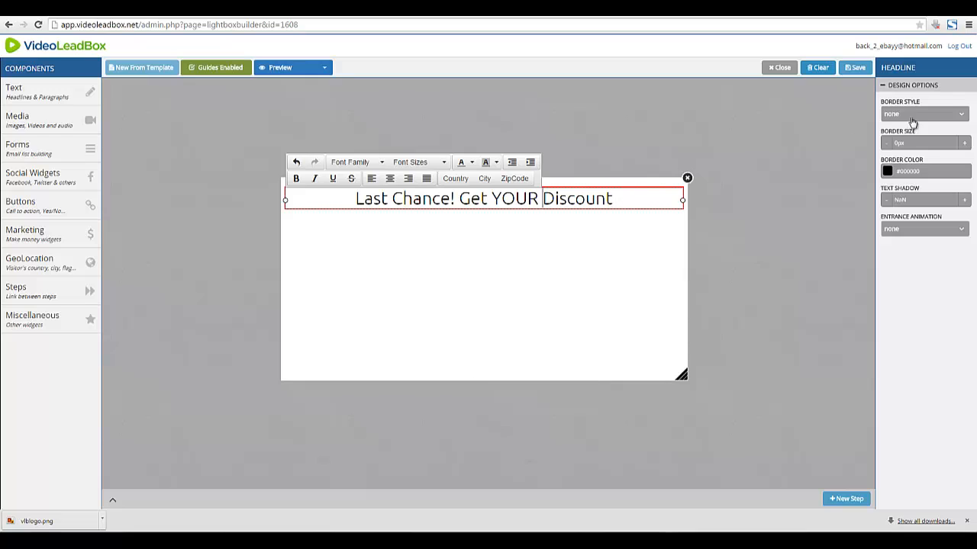
left_click(785, 203)
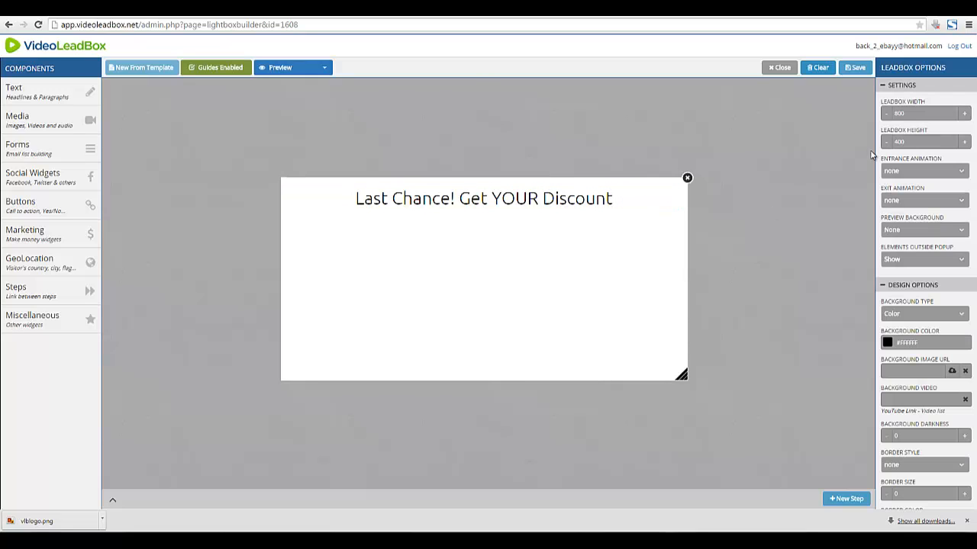
Set the Leadbox width to 700 and narrow the headline box from its far end so it fits inside
double_click(898, 114)
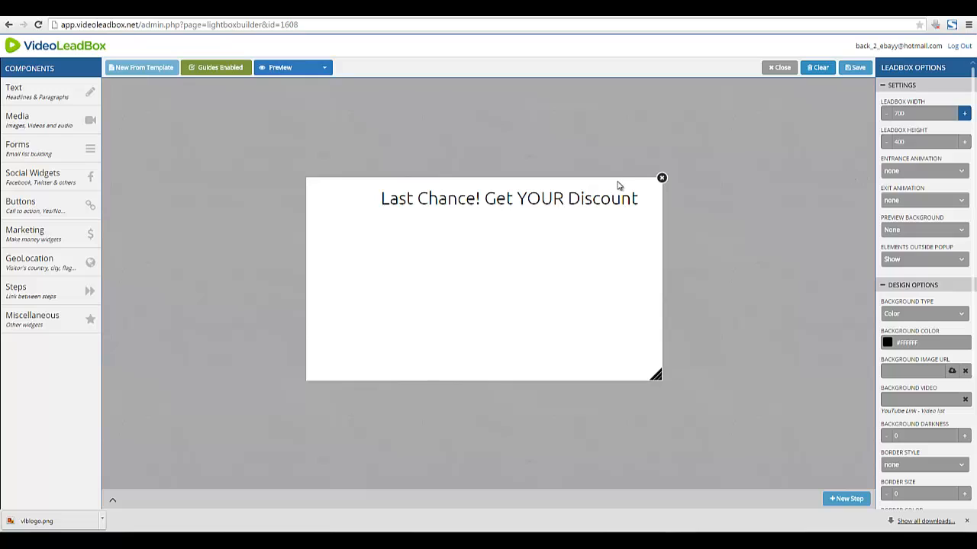
left_click(573, 205)
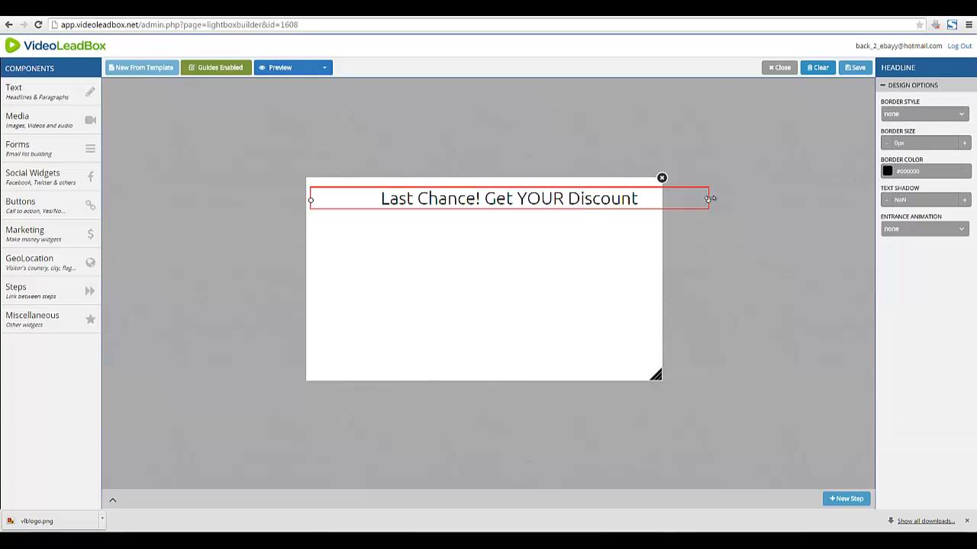
left_click_drag(709, 198, 654, 198)
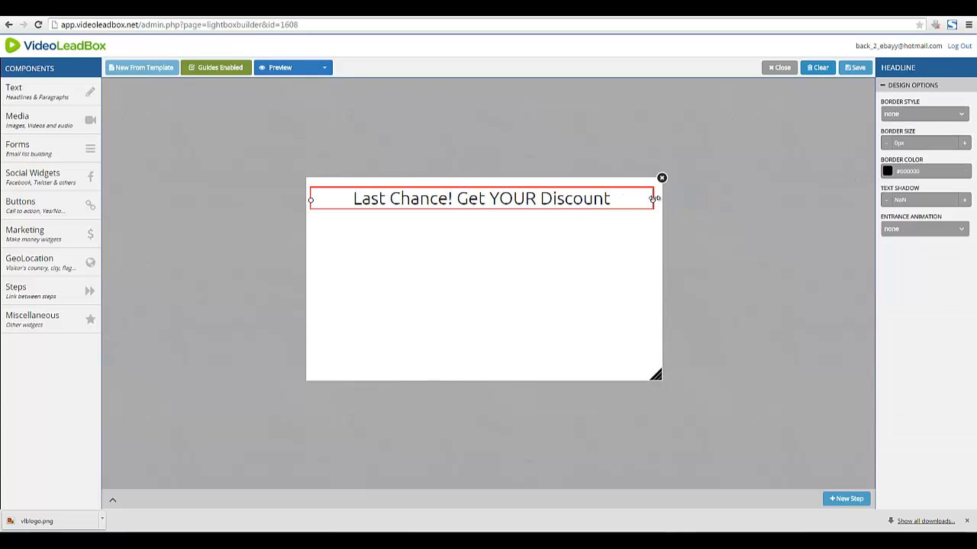
left_click(553, 259)
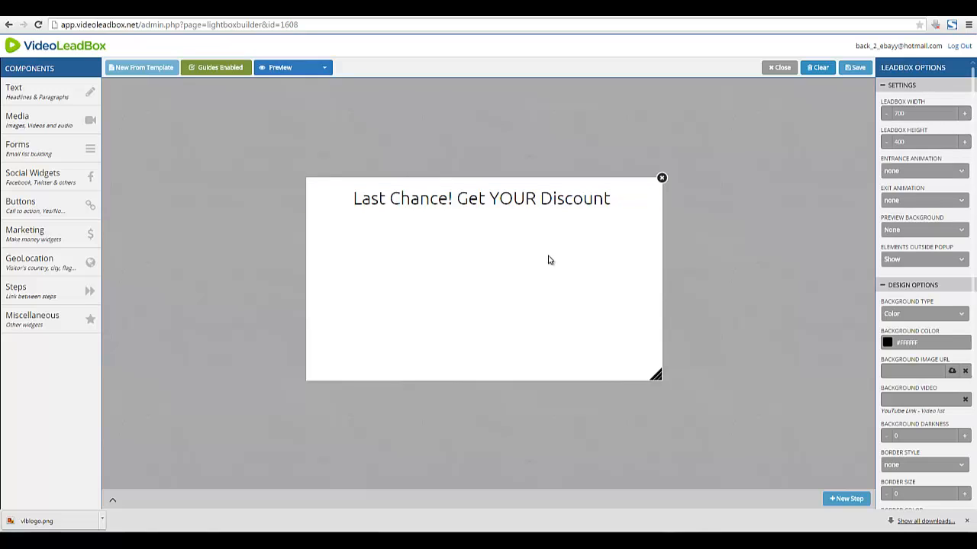
Append an ellipsis so the headline reads "Last Chance! Get YOUR Discount..."
left_click(553, 204)
left_click(616, 198)
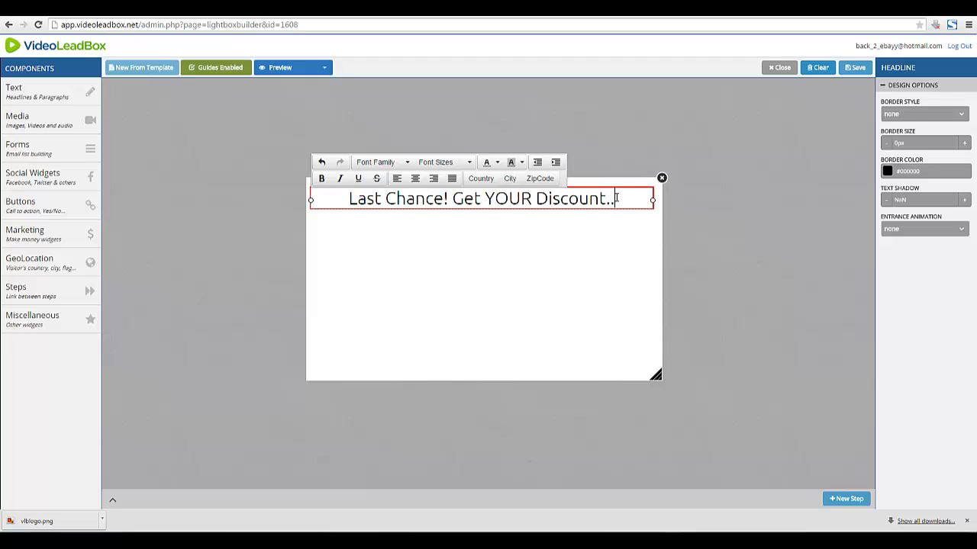
type(".")
left_click(499, 275)
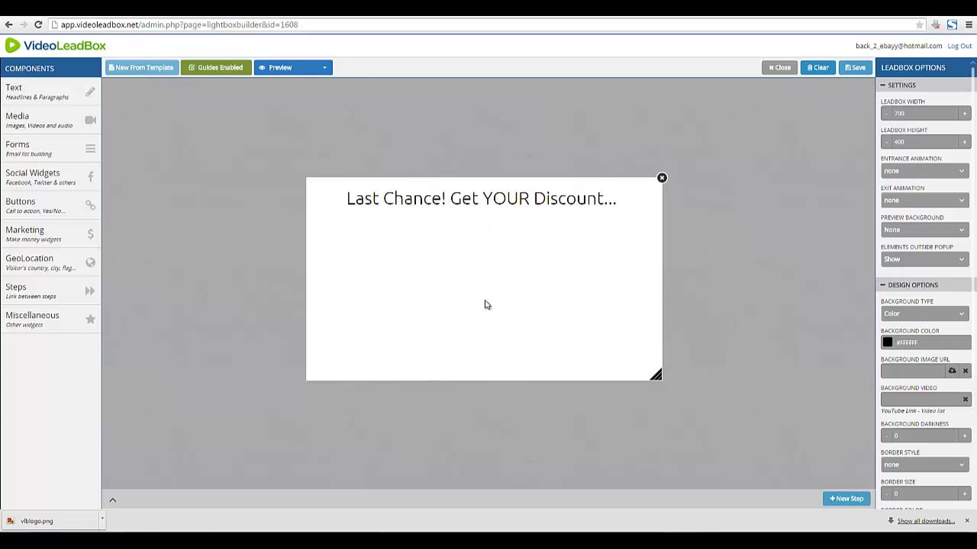
Add an image element below the headline and browse the image library for a picture to insert
left_click(53, 122)
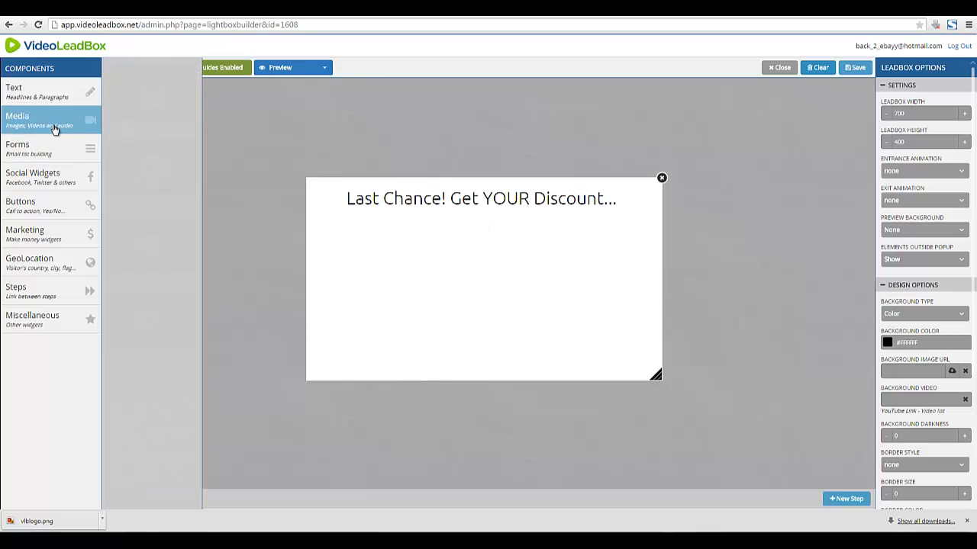
left_click_drag(163, 106, 464, 312)
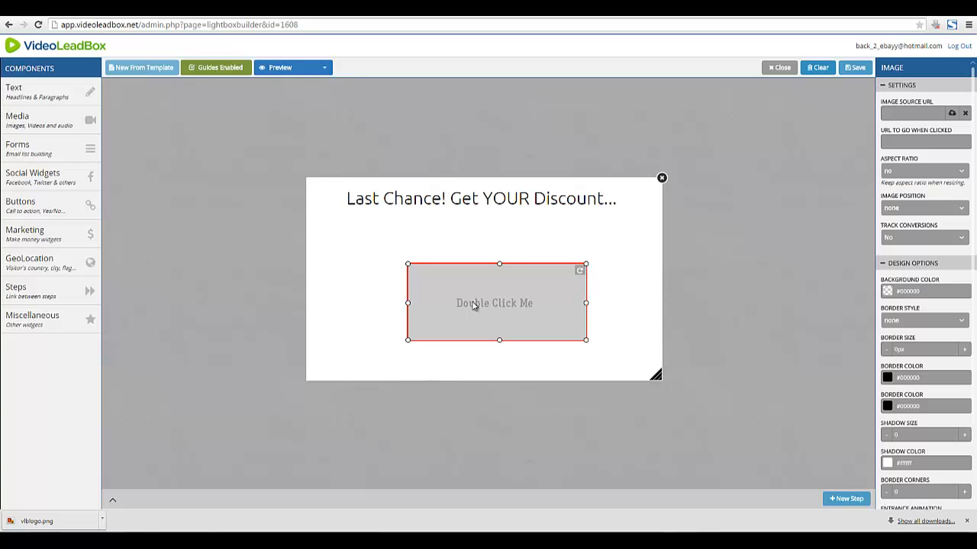
double_click(505, 307)
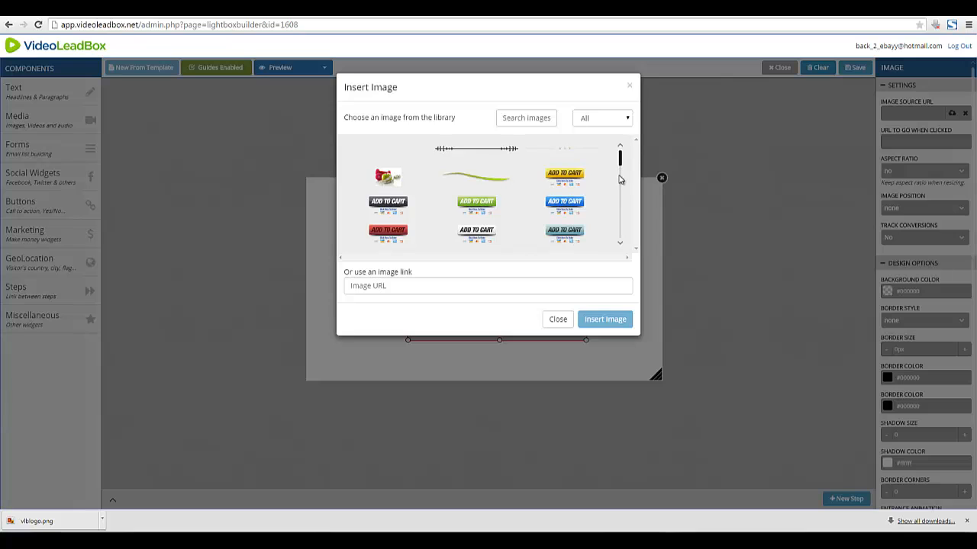
left_click_drag(621, 175, 619, 192)
left_click_drag(619, 230, 619, 234)
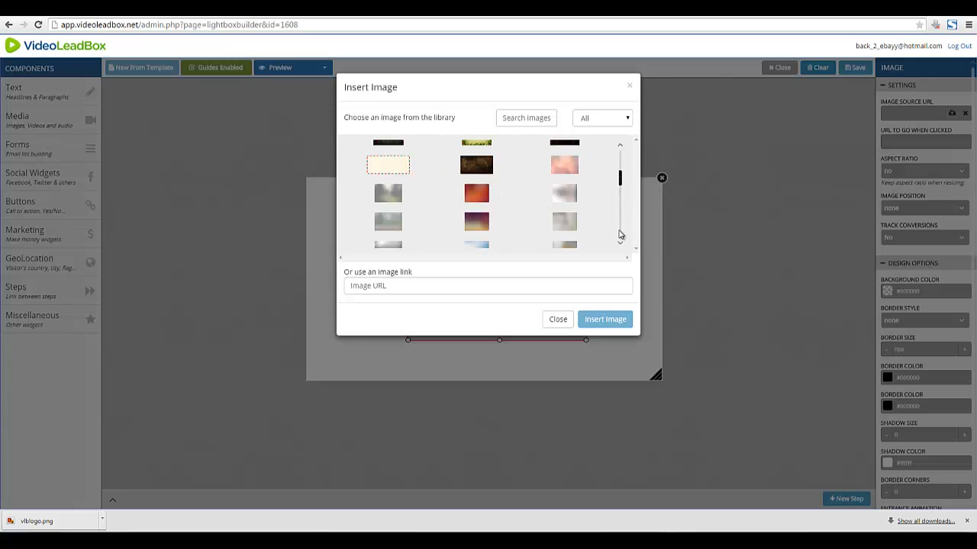
left_click_drag(621, 185, 620, 232)
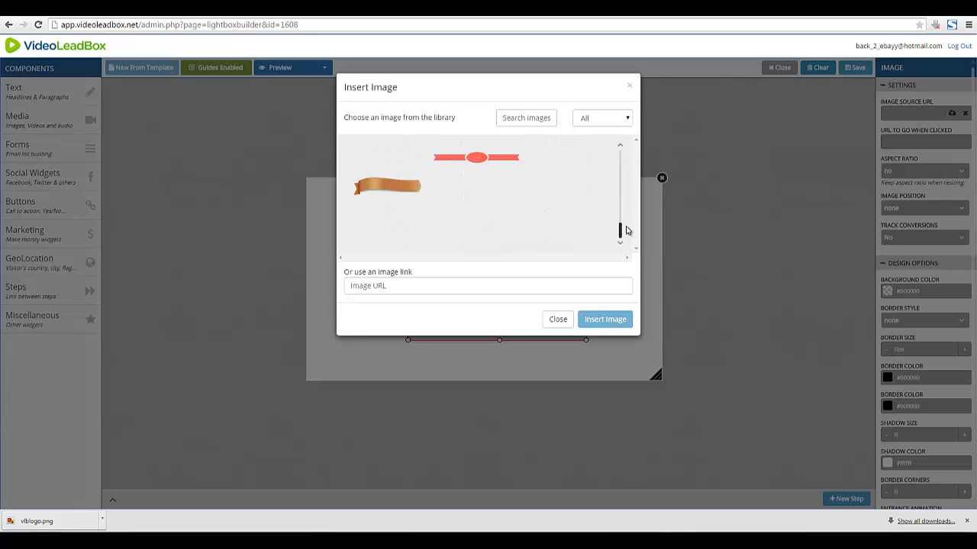
left_click(399, 289)
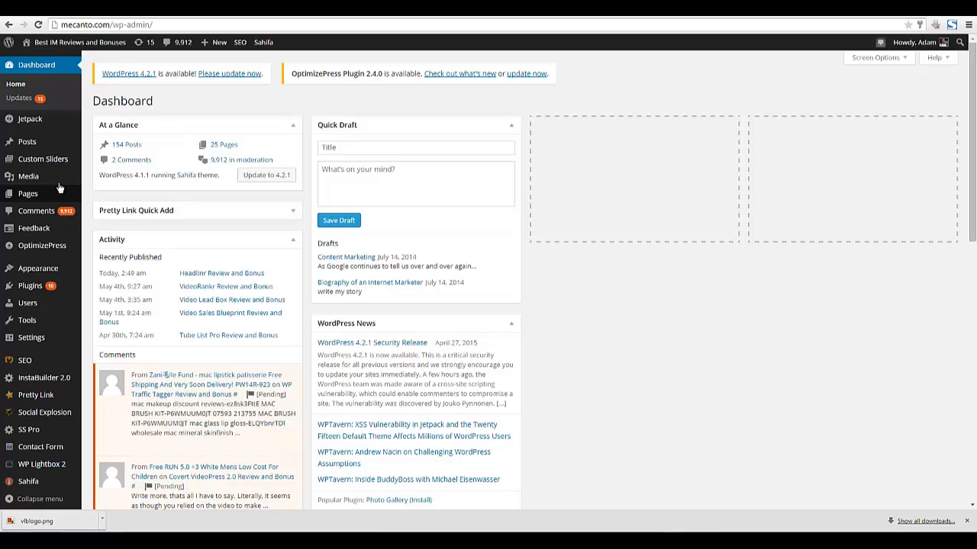
Switch to the WordPress admin site and upload features.jpg and vlblogo.png as new media
mouse_move(54, 182)
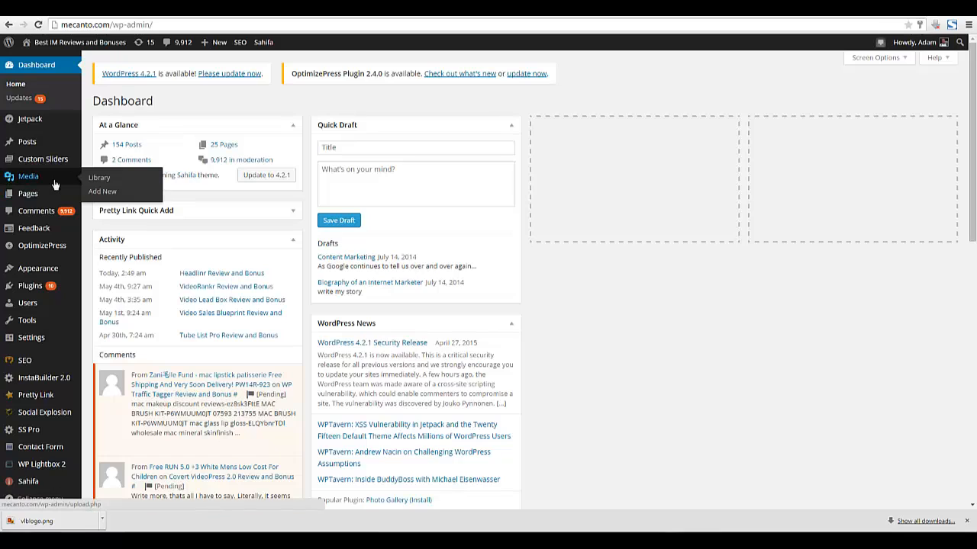
left_click(107, 191)
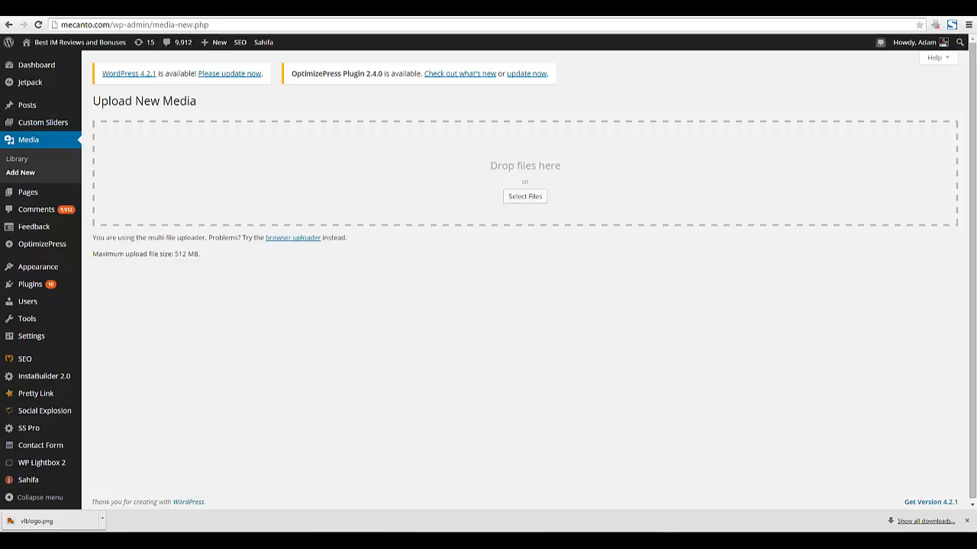
mouse_move(66, 542)
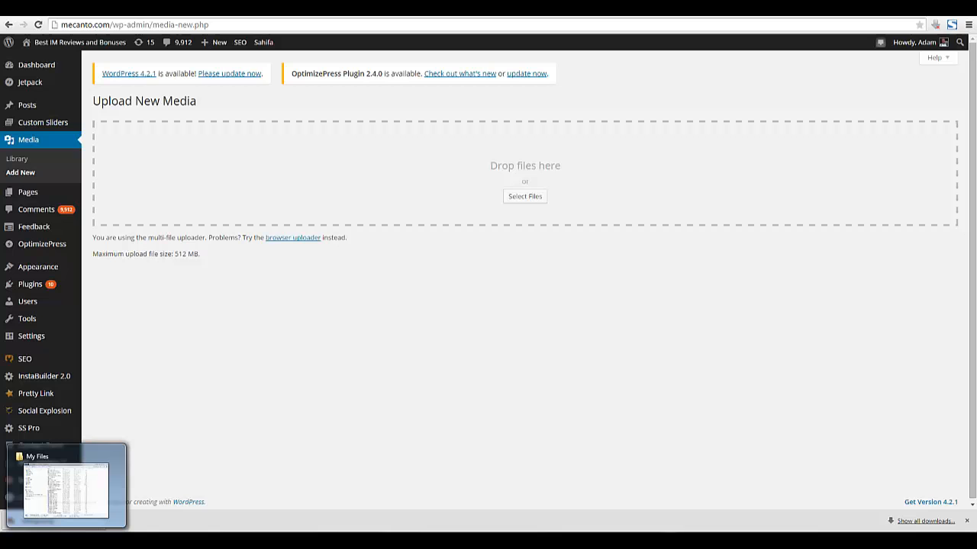
left_click(525, 197)
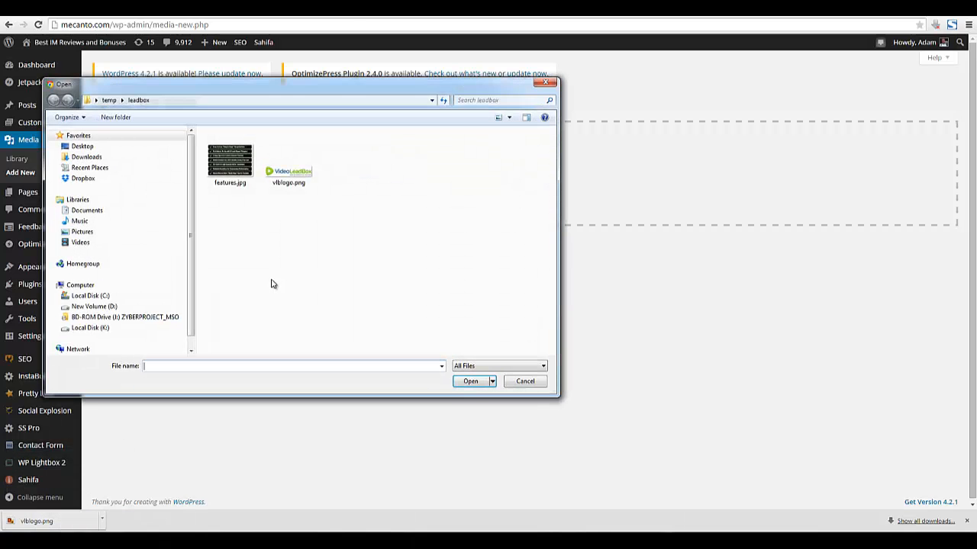
left_click_drag(329, 205, 236, 168)
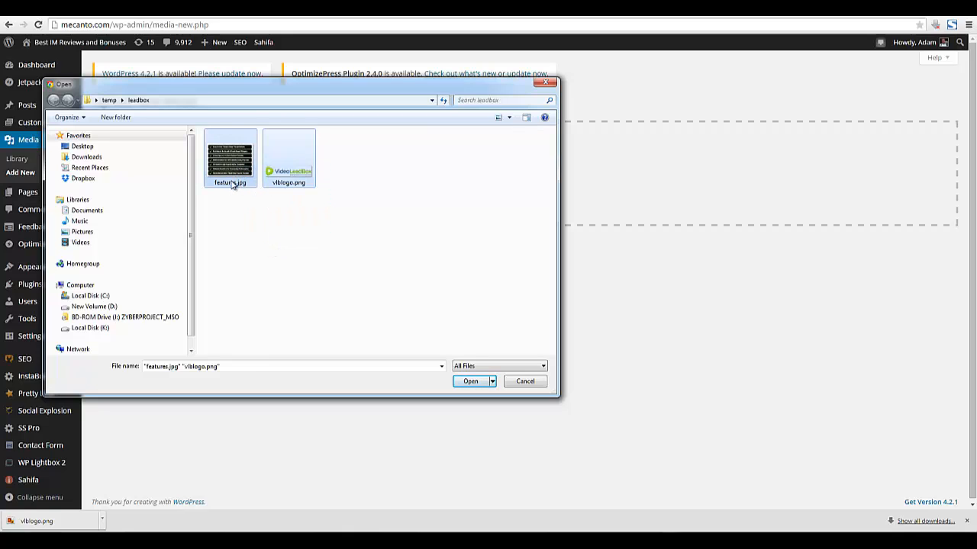
left_click(326, 203)
left_click_drag(308, 203, 229, 164)
left_click(468, 381)
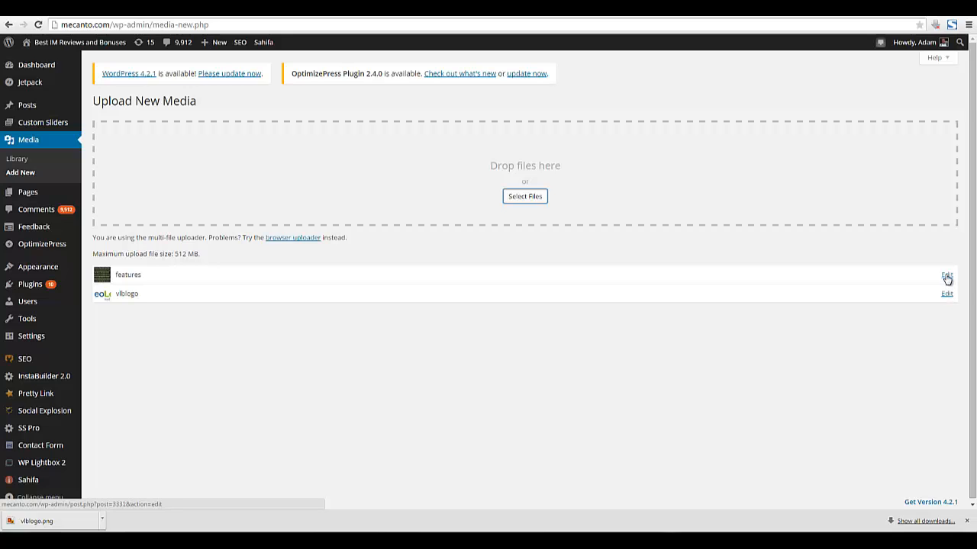
Open the edit pages of the uploaded features and vlblogo images and look at both
left_click(946, 274)
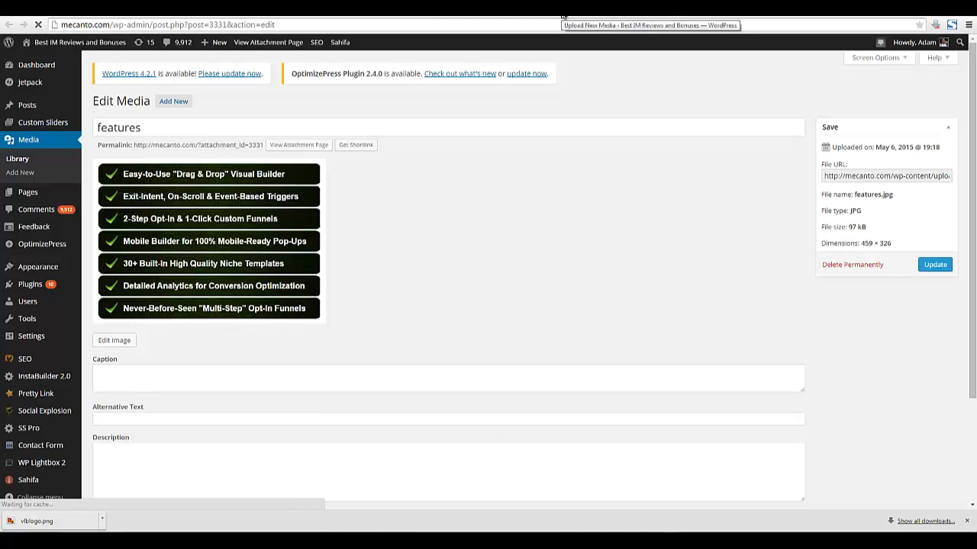
left_click(563, 16)
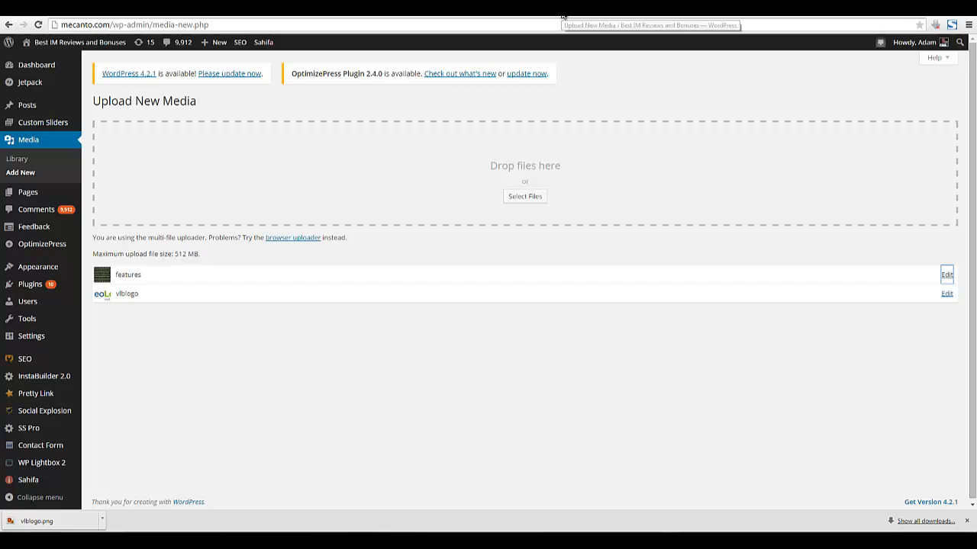
left_click(946, 295)
left_click(647, 16)
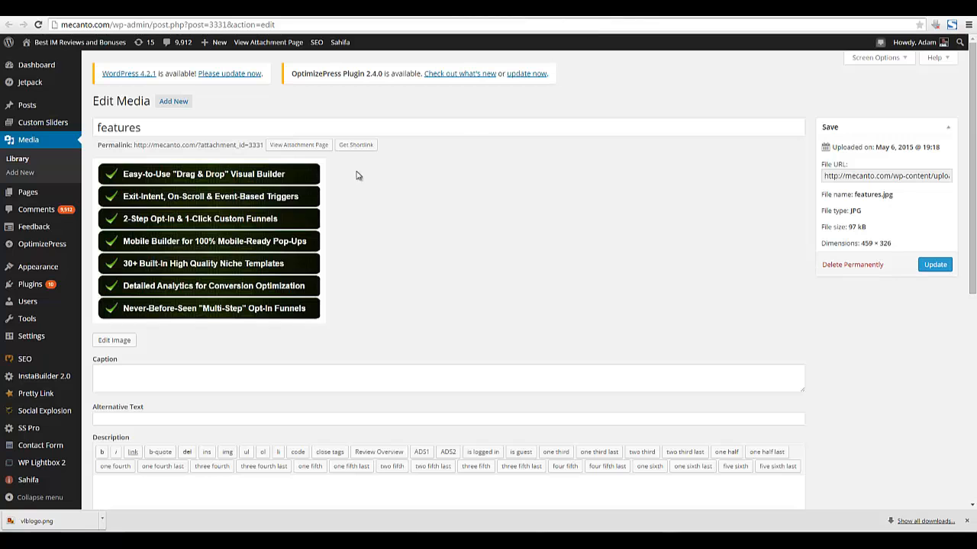
left_click(651, 15)
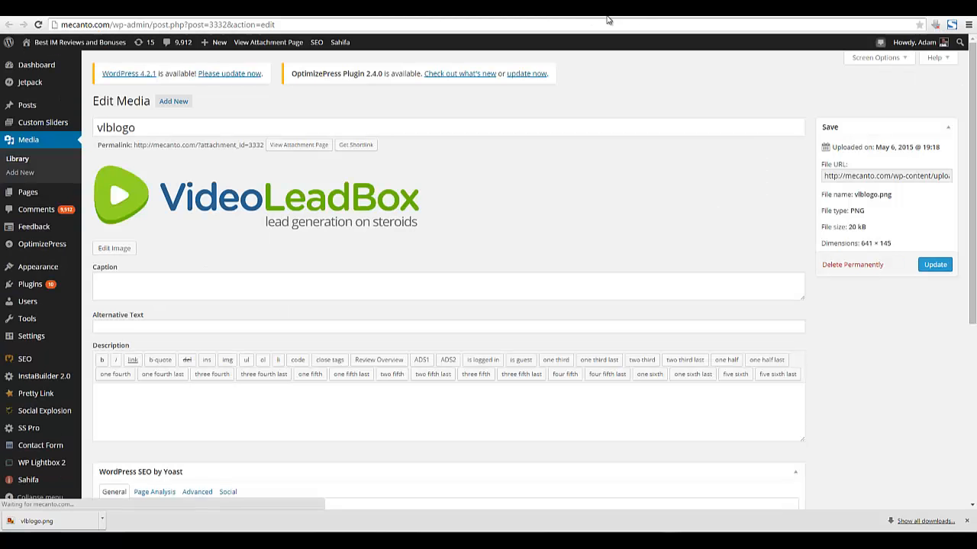
left_click(585, 16)
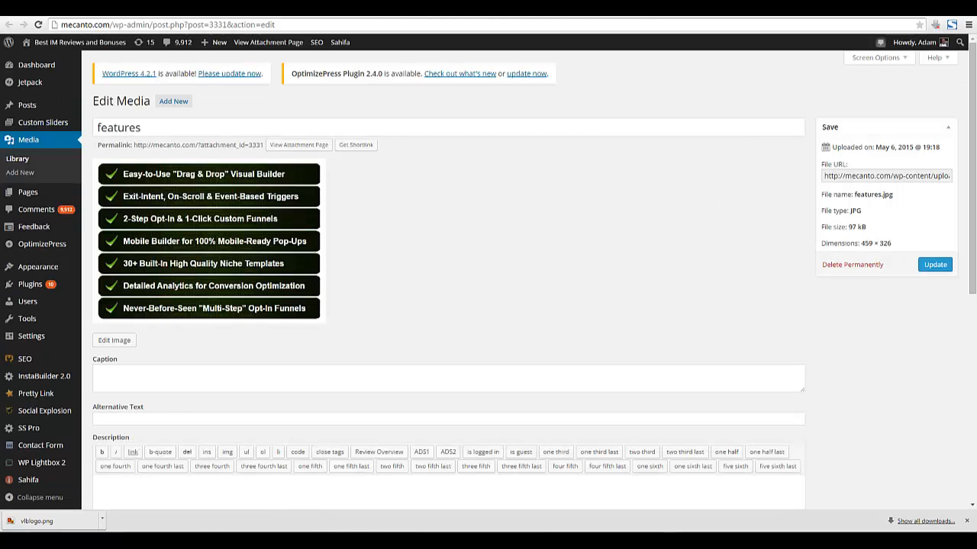
left_click(651, 15)
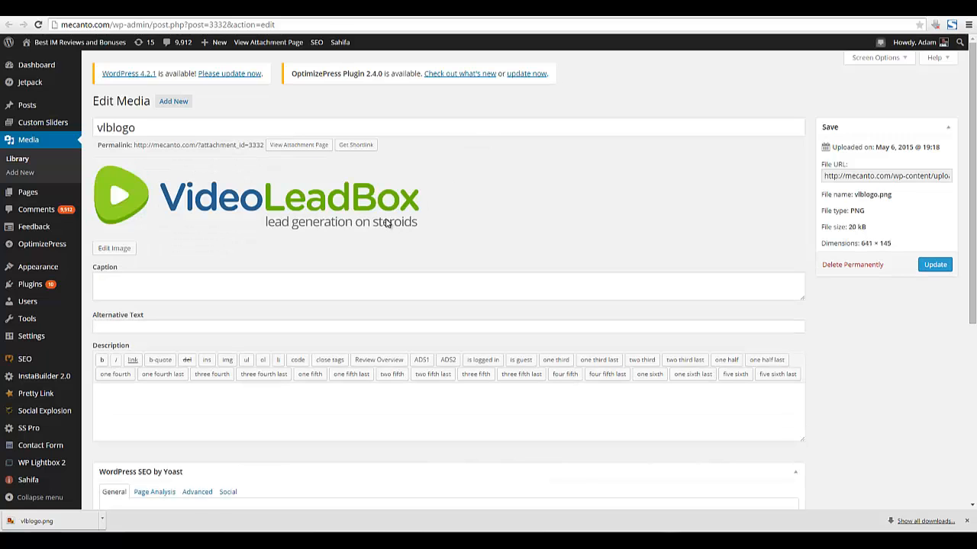
Copy the vlblogo.png file URL and insert the logo from that link into the Leadbox image element in VideoLeadBox
triple_click(848, 178)
key("cmd+c")
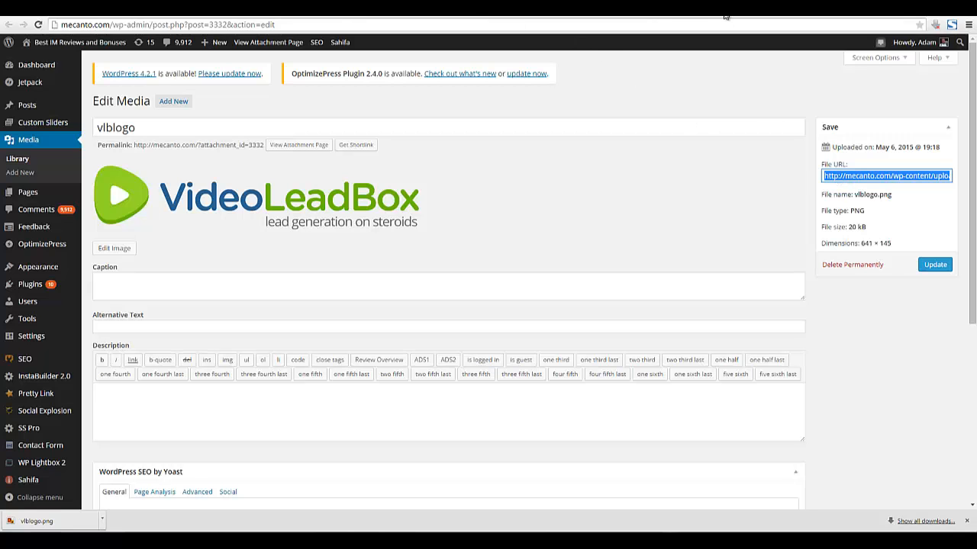
left_click(725, 16)
left_click(475, 15)
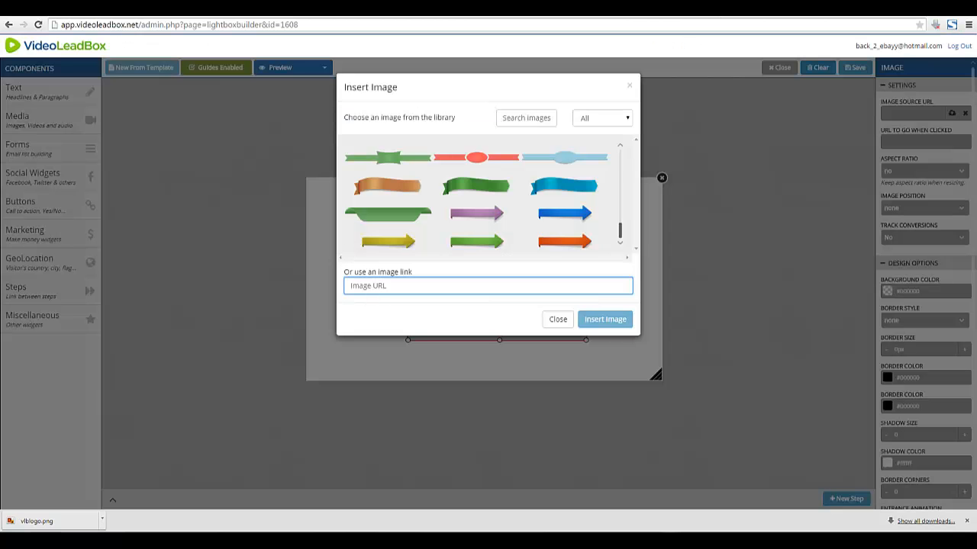
right_click(377, 287)
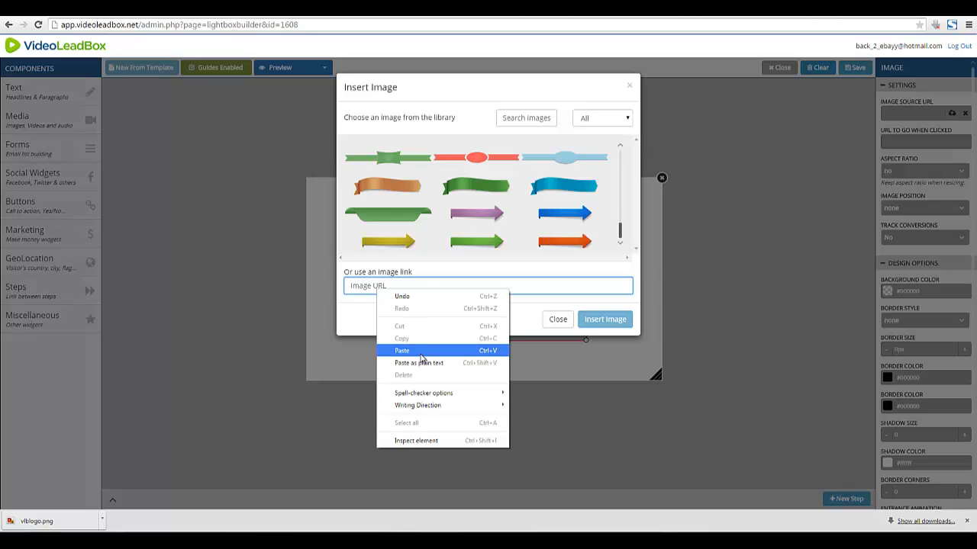
left_click(419, 355)
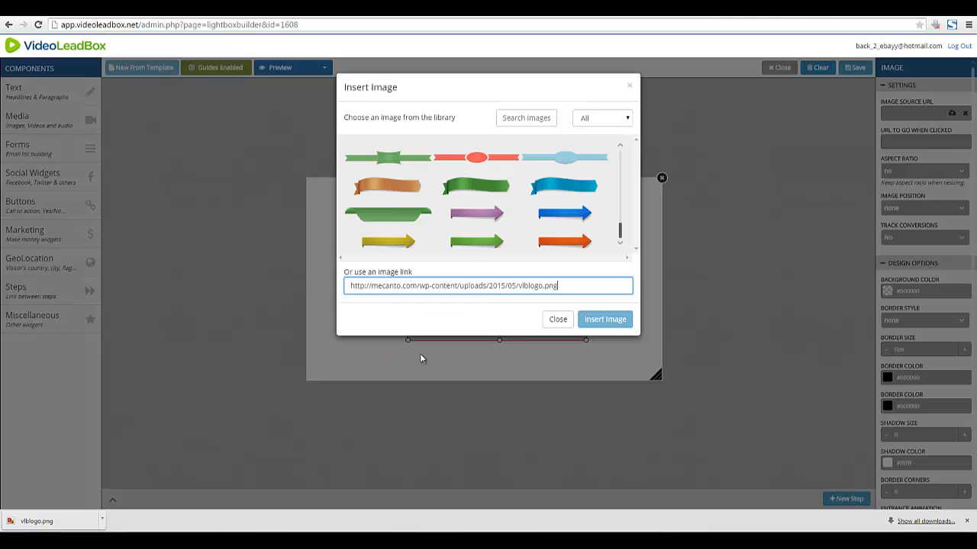
left_click(602, 320)
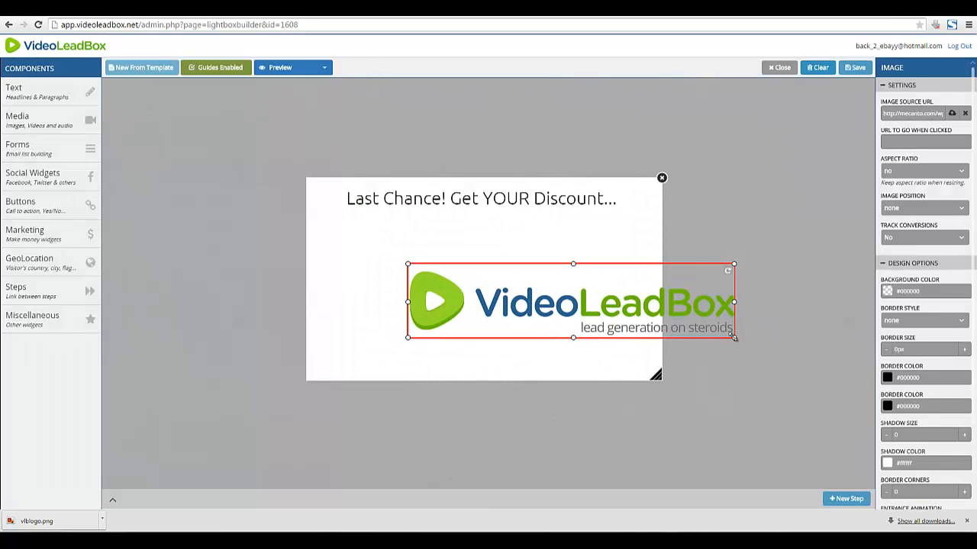
Shrink the logo to about 40% of the Leadbox width and place it just below the headline near the left edge
left_click_drag(734, 337, 661, 318)
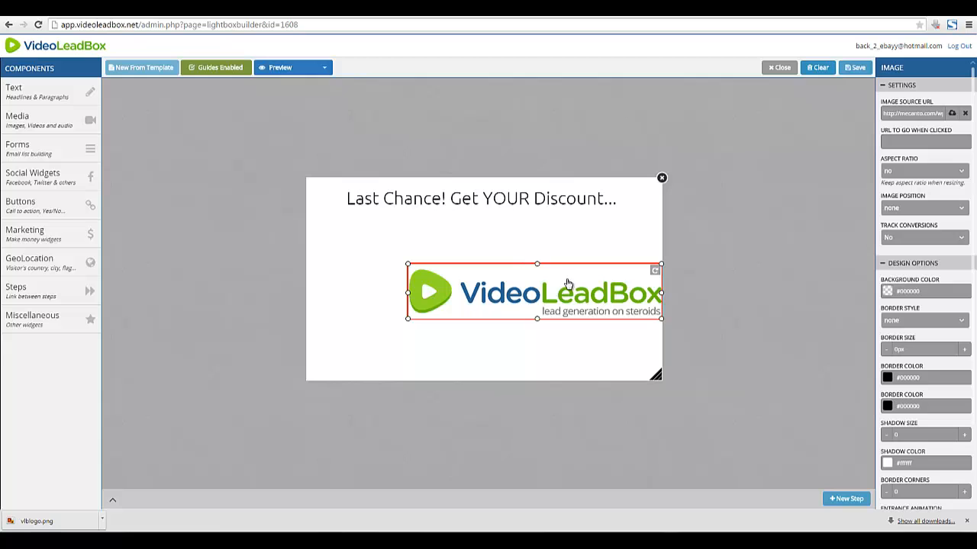
left_click_drag(568, 284, 514, 273)
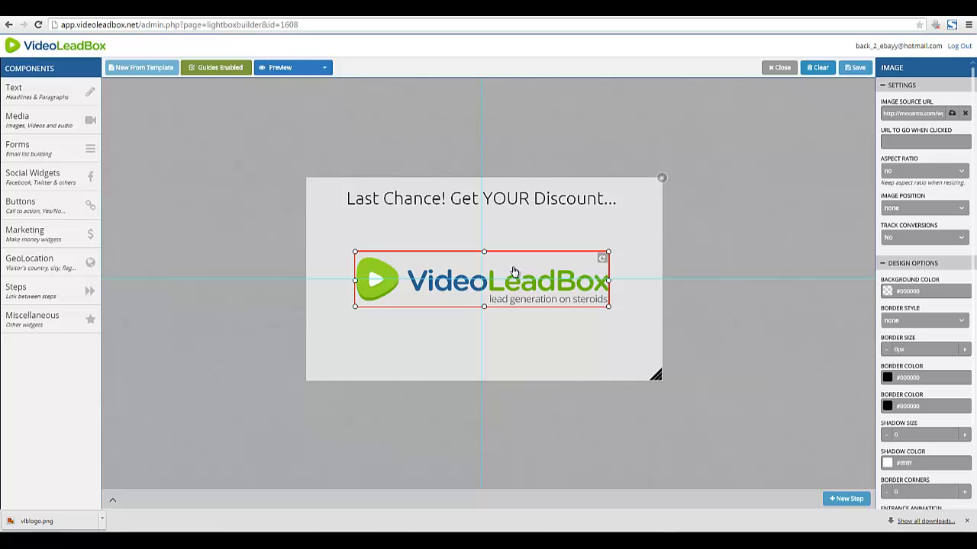
left_click_drag(514, 268, 517, 238)
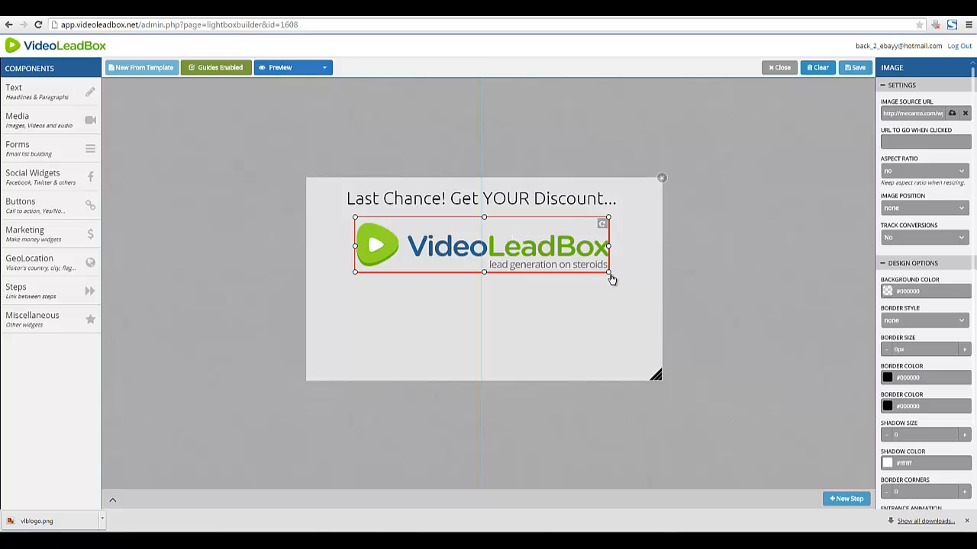
left_click_drag(590, 264, 557, 256)
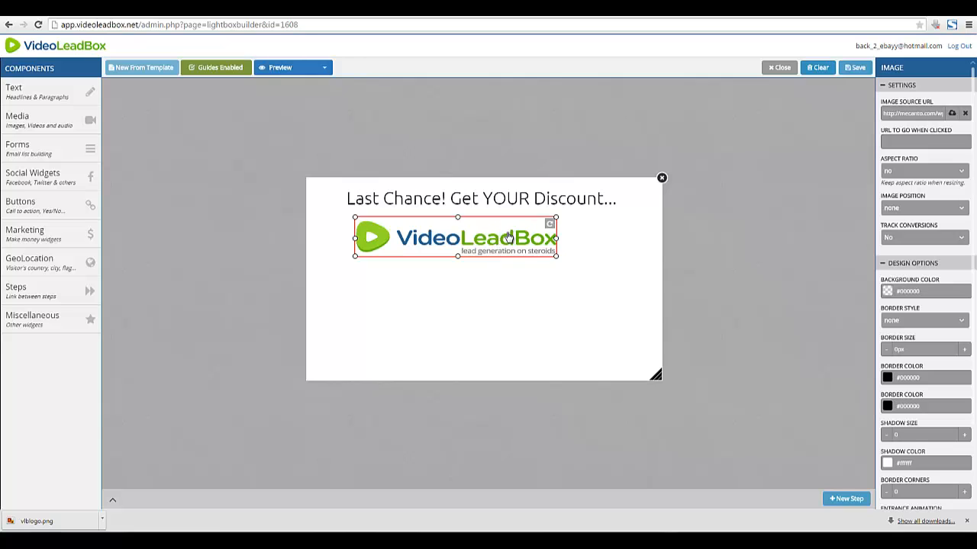
left_click_drag(557, 256, 426, 236)
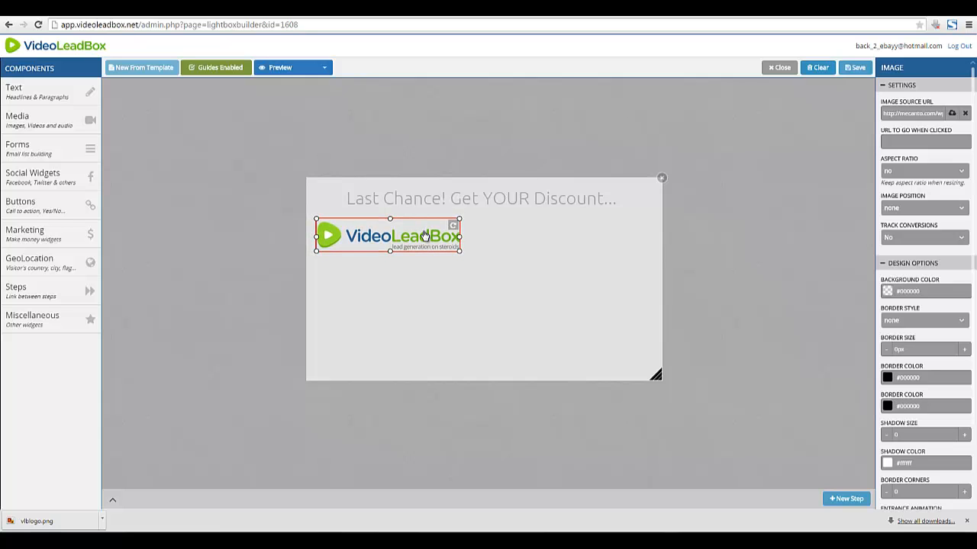
left_click(489, 255)
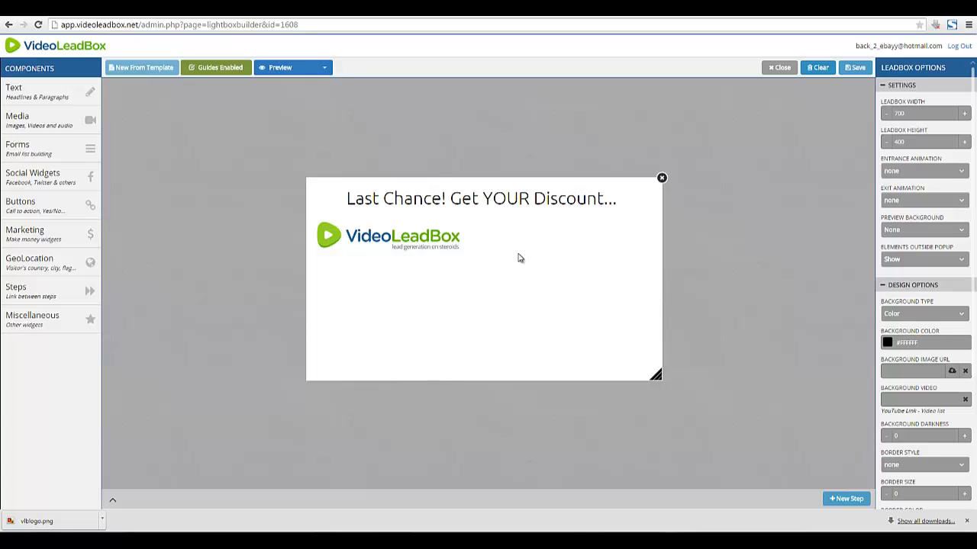
Add a second image element to the Leadbox and copy the features.jpg file URL from its WordPress media edit page
mouse_move(59, 131)
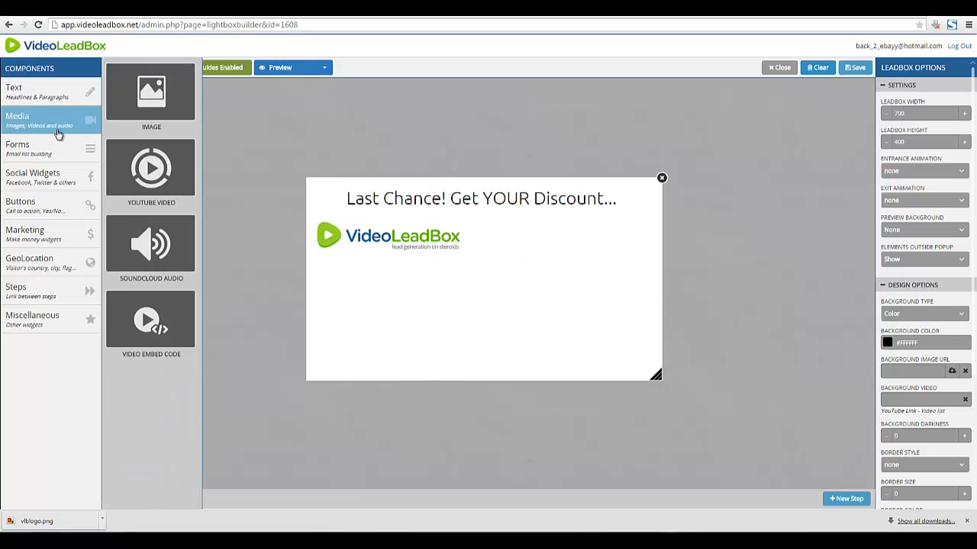
left_click_drag(128, 106, 508, 301)
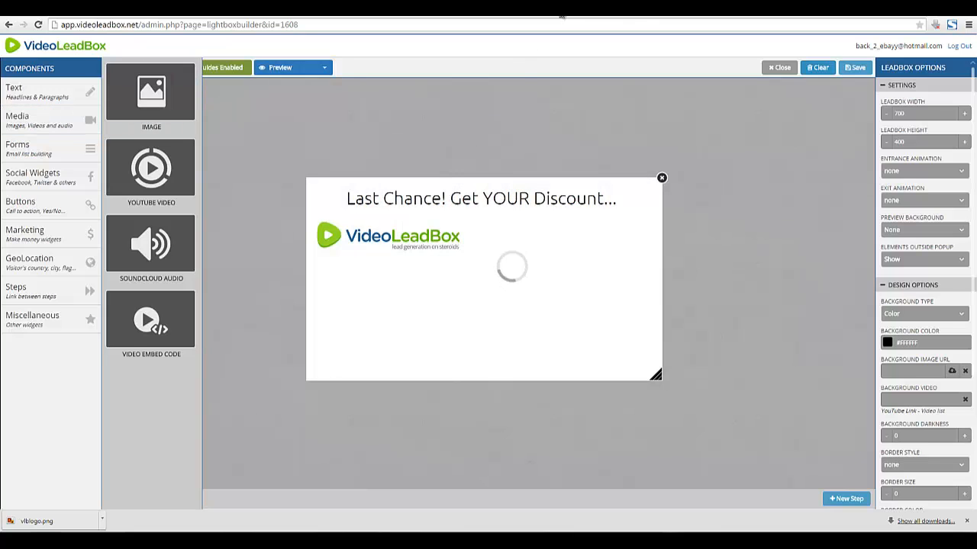
left_click(642, 14)
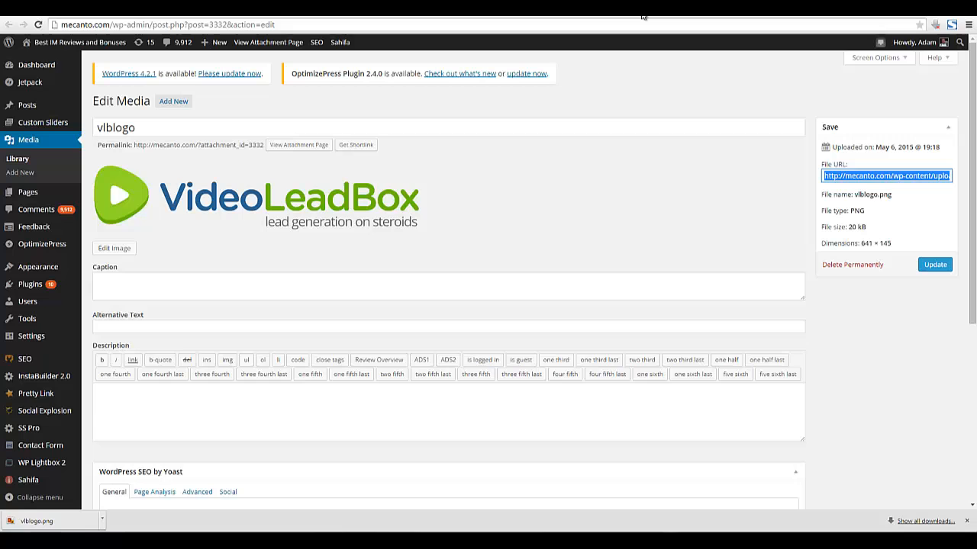
left_click(588, 14)
triple_click(873, 182)
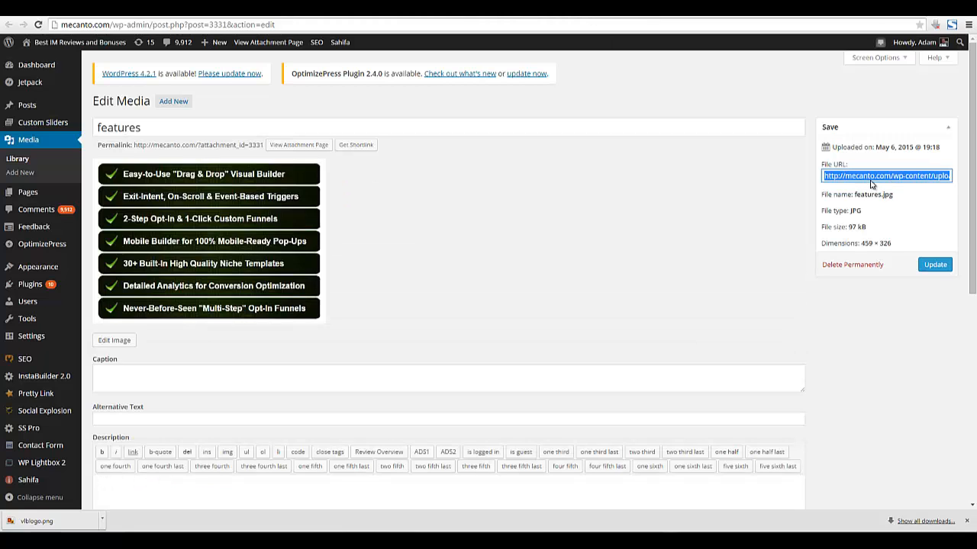
right_click(870, 184)
left_click(870, 189)
left_click(475, 12)
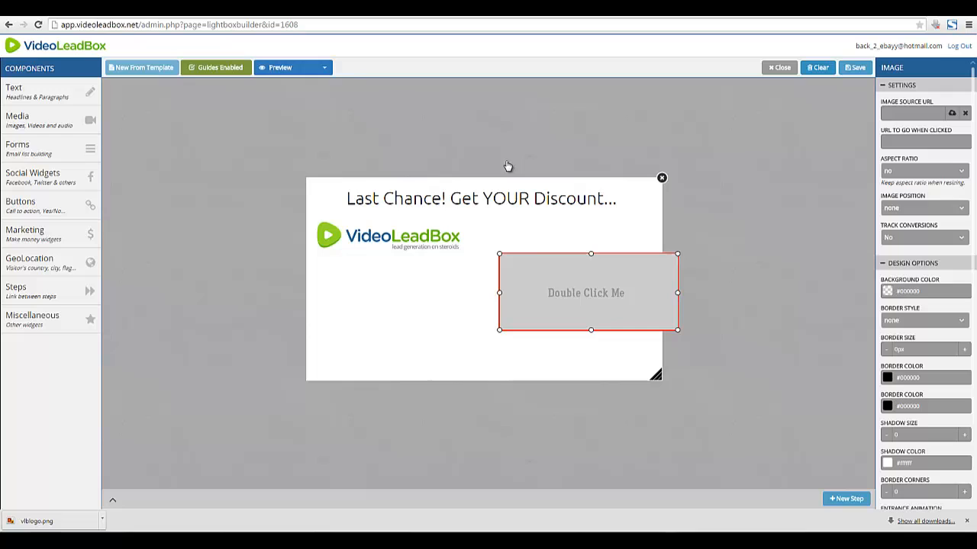
Insert the features image into the new VideoLeadBox image element using the copied features.jpg link
double_click(545, 268)
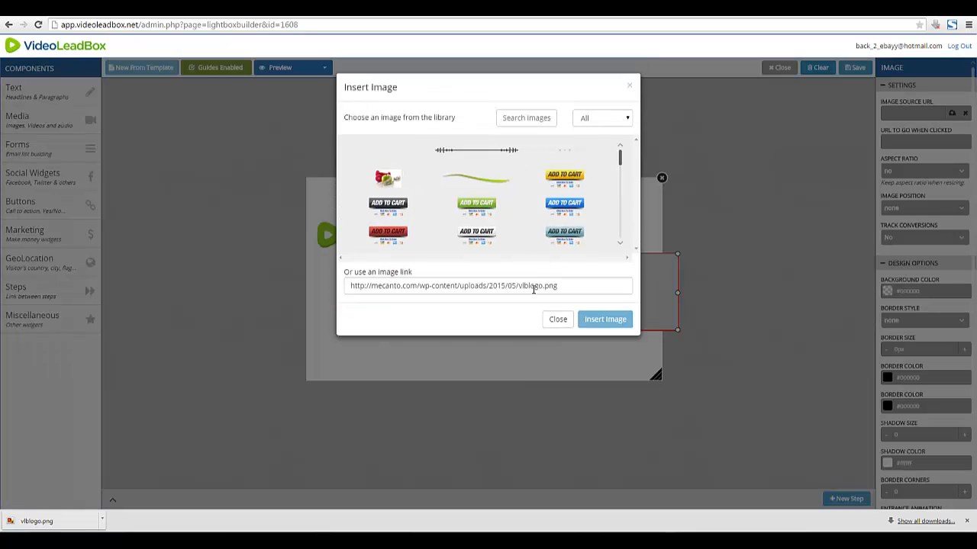
triple_click(534, 289)
right_click(533, 288)
left_click(558, 348)
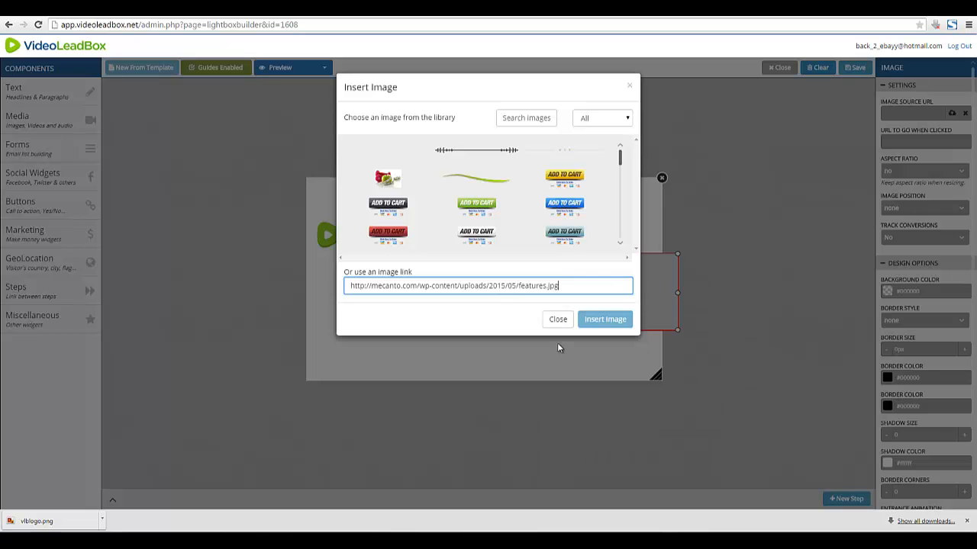
left_click(596, 319)
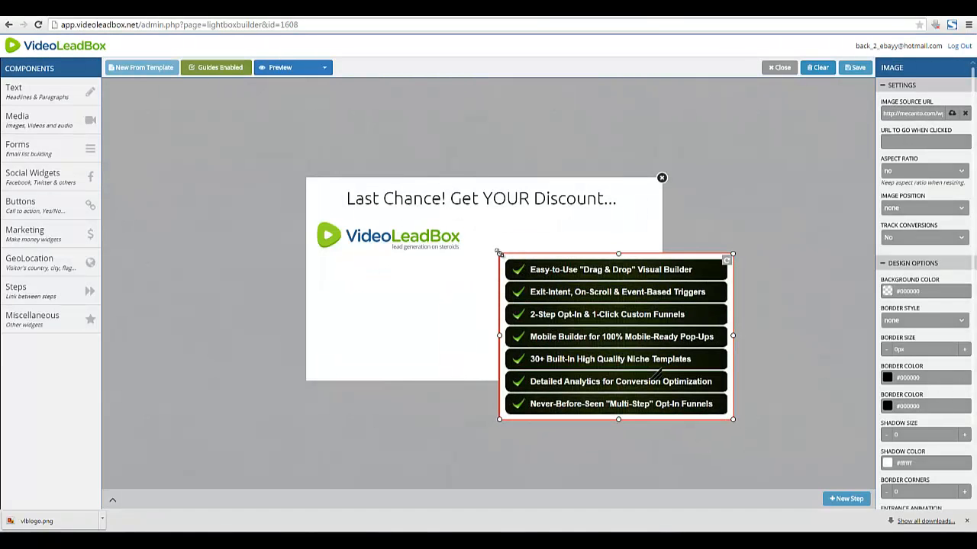
Shrink the features image to about half the Leadbox width and place it beside the logo, near the Leadbox's right edge
left_click_drag(499, 252, 550, 280)
left_click_drag(558, 286, 564, 288)
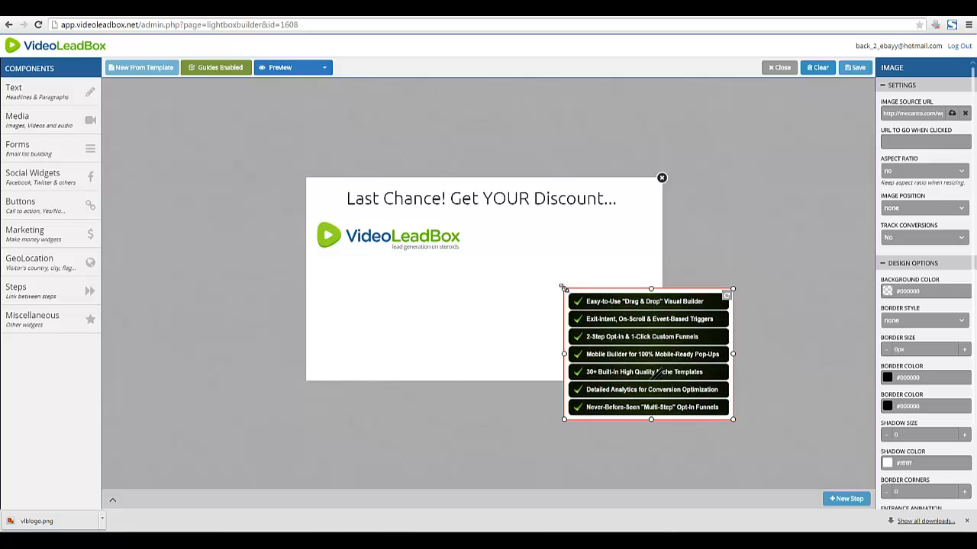
left_click_drag(628, 344, 550, 273)
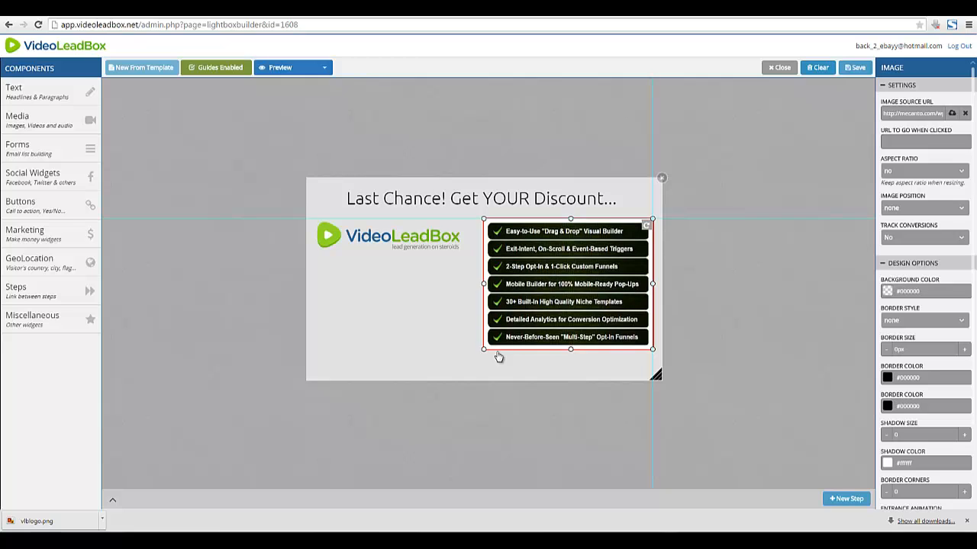
left_click_drag(482, 349, 479, 358)
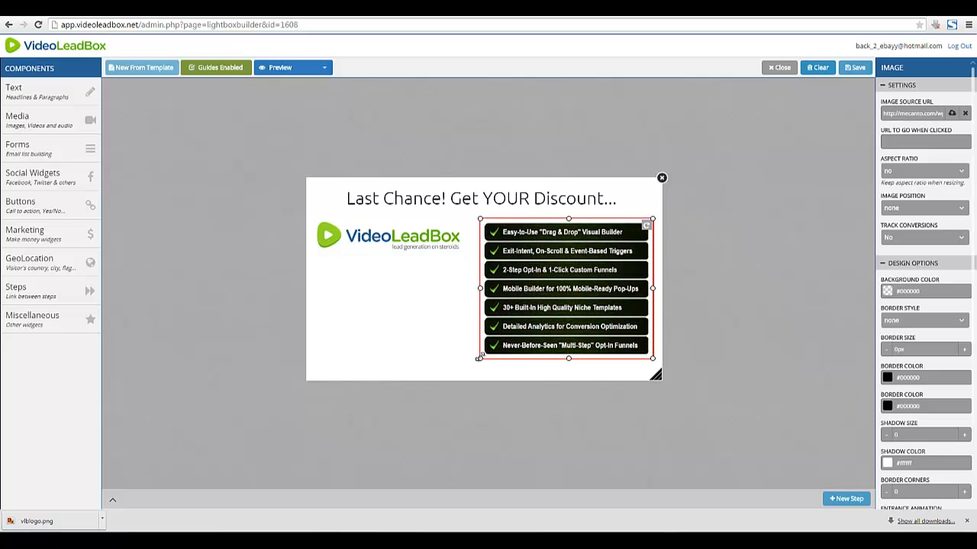
left_click(493, 369)
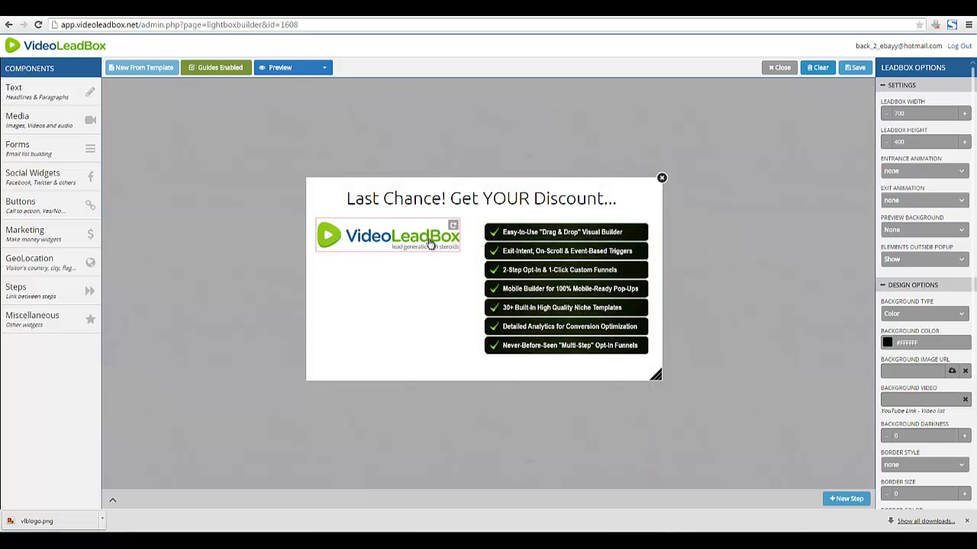
Shrink the logo to about a third of the Leadbox width
left_click(430, 242)
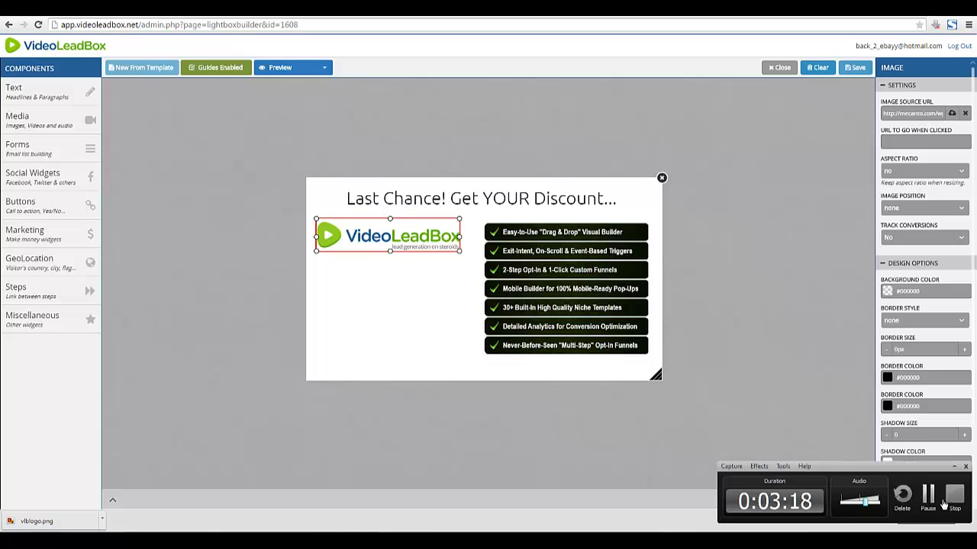
left_click(951, 501)
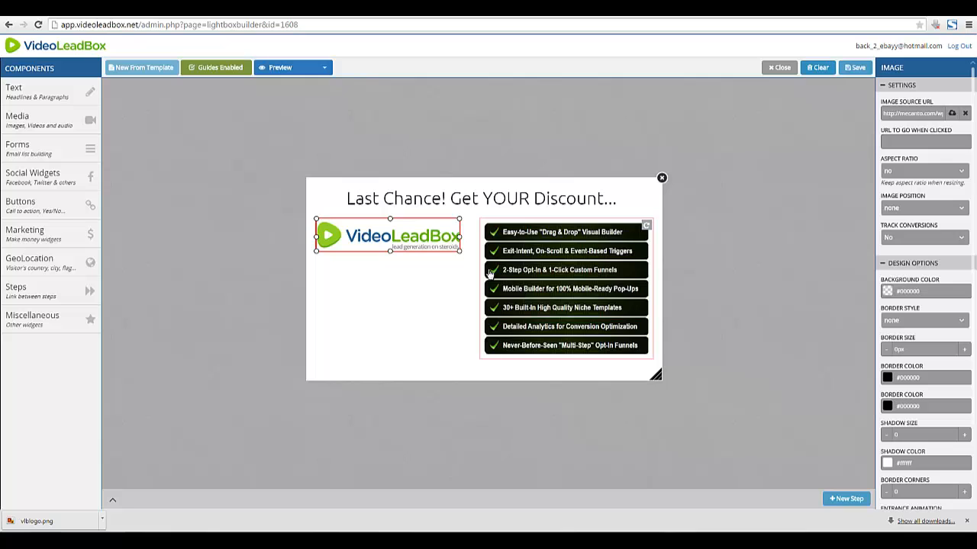
left_click_drag(459, 252, 437, 248)
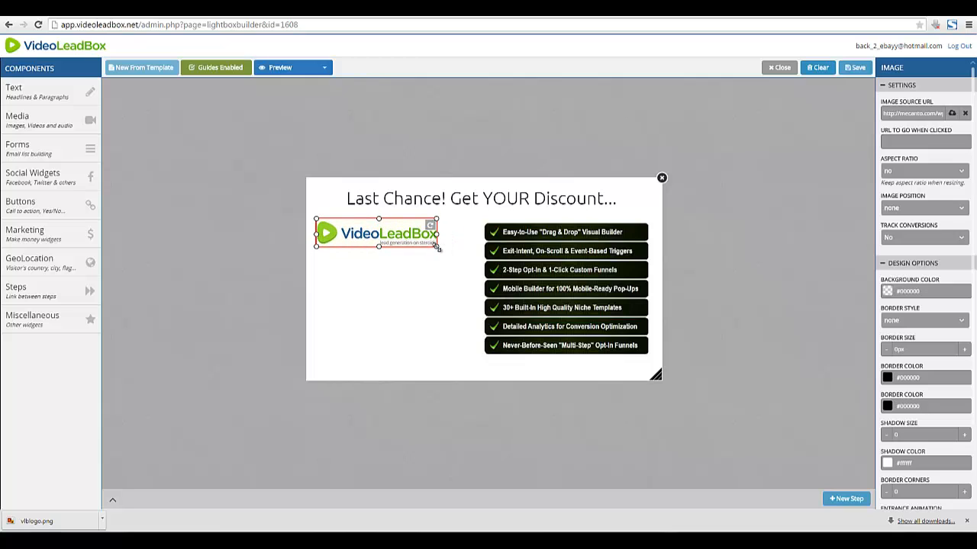
Set the Leadbox height to 500
left_click(773, 198)
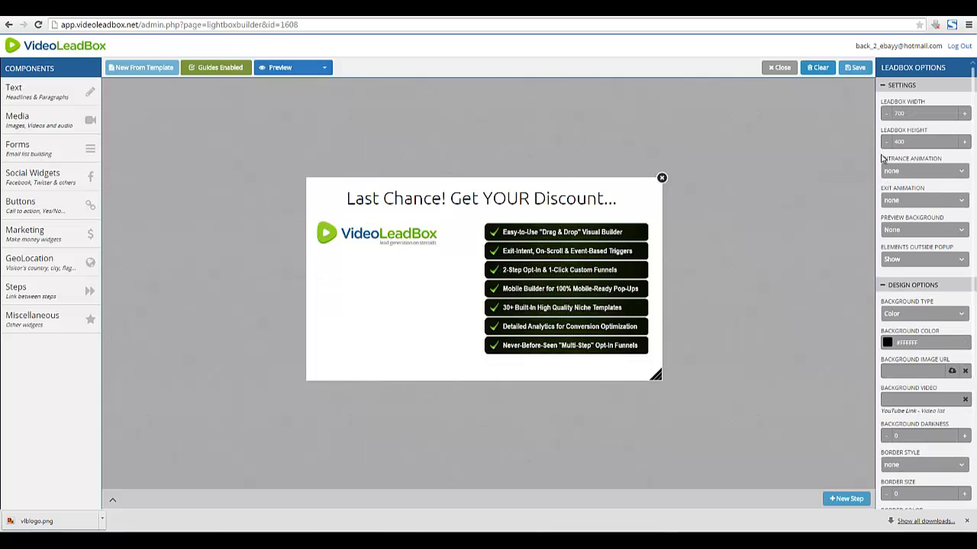
left_click(853, 239)
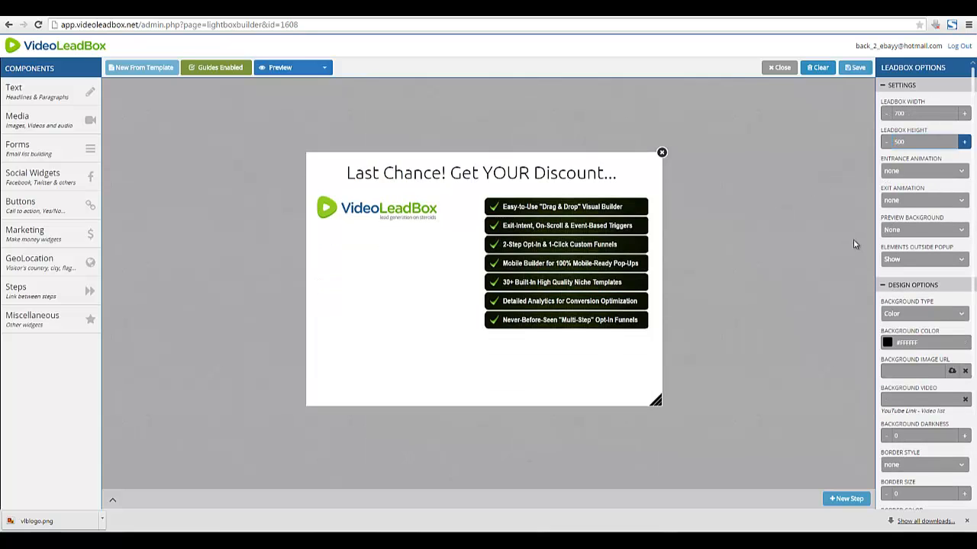
Move the features image directly below the logo and enlarge the logo until its right edge lines up with the feature bars
left_click(398, 215)
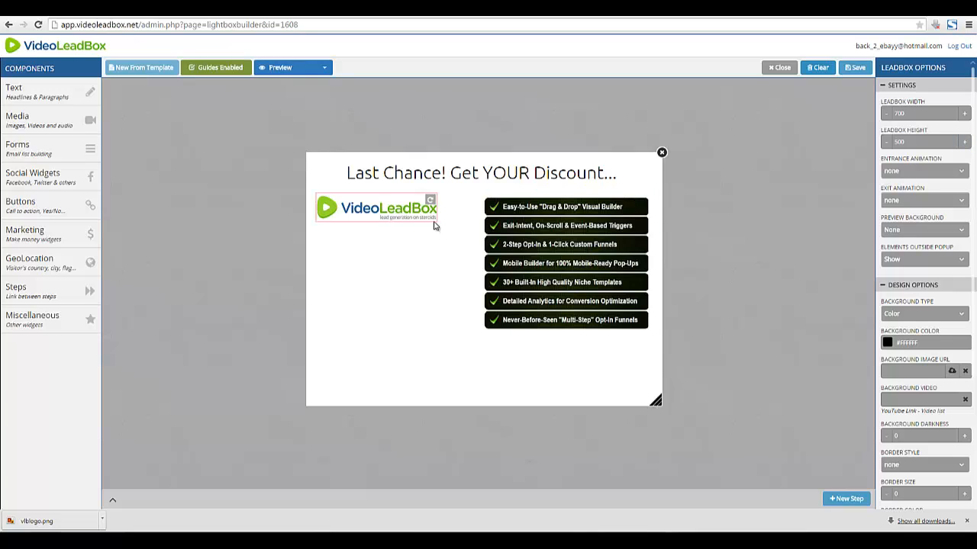
left_click_drag(444, 220, 471, 230)
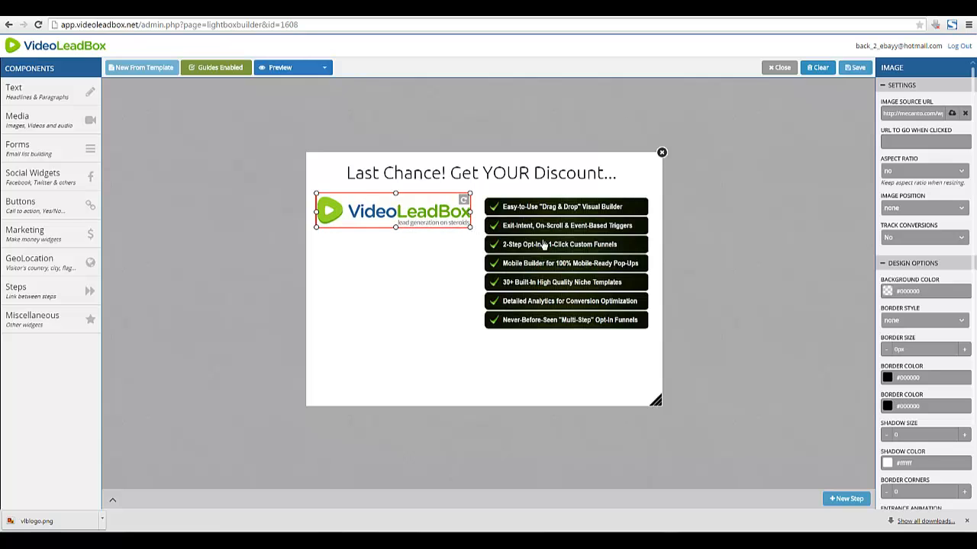
left_click_drag(543, 245, 381, 292)
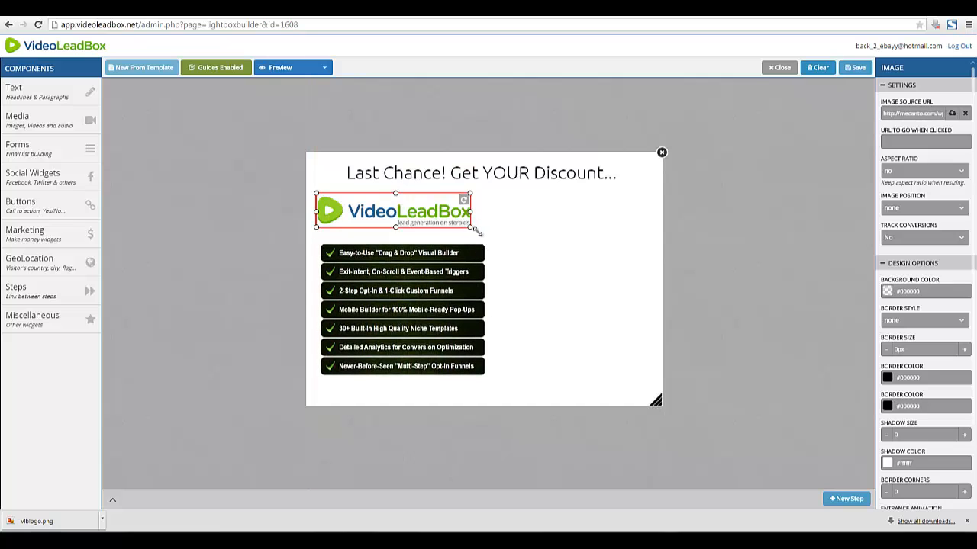
left_click_drag(477, 233, 485, 233)
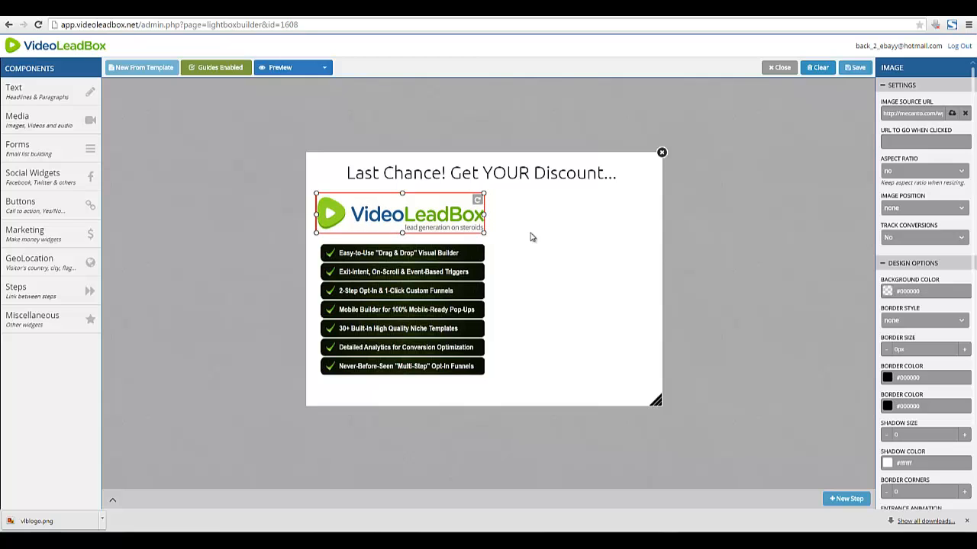
left_click(534, 235)
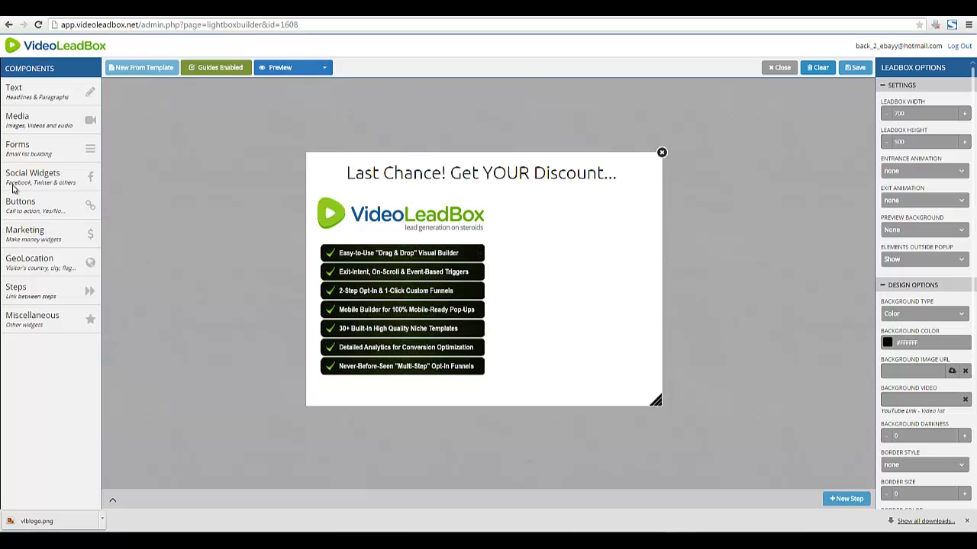
Look through the available text, media, form, social widget and button components
left_click(55, 93)
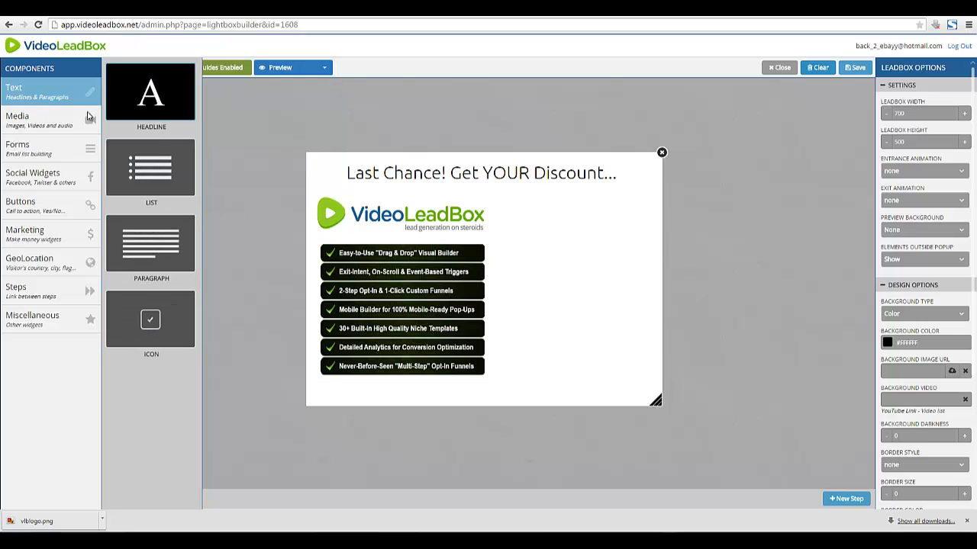
left_click(58, 122)
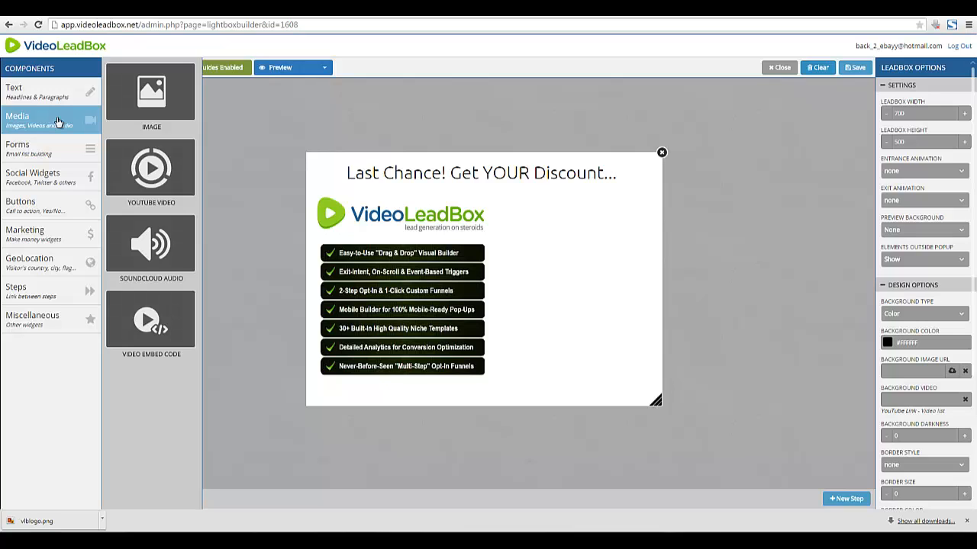
left_click(53, 147)
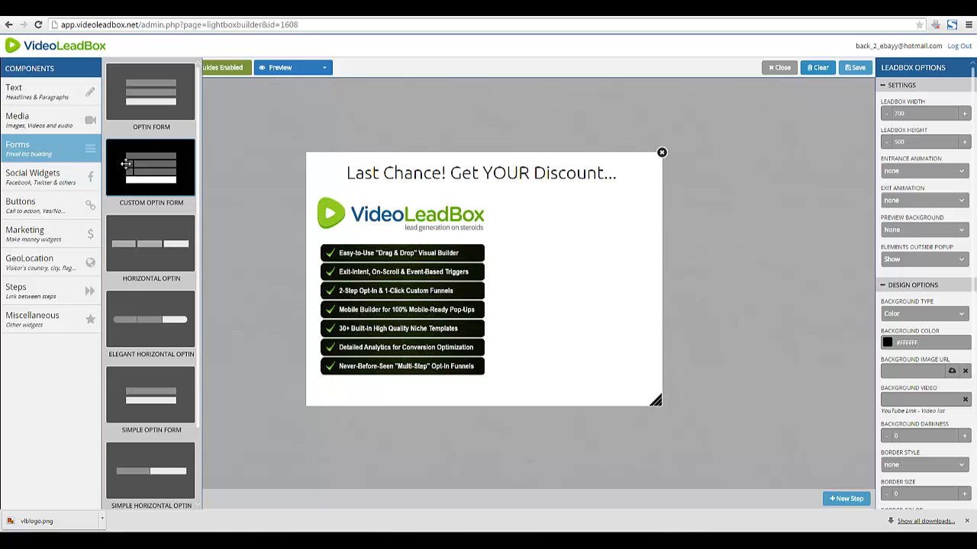
left_click(65, 116)
left_click(39, 156)
left_click(34, 177)
left_click(32, 207)
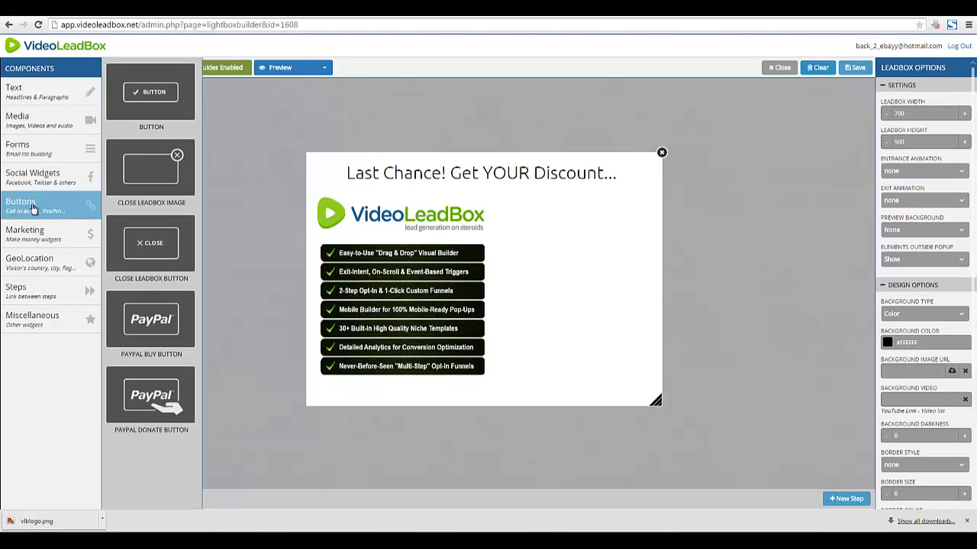
Add a YouTube video element beside the features image and shrink it to about 45% of the Leadbox width
left_click(63, 121)
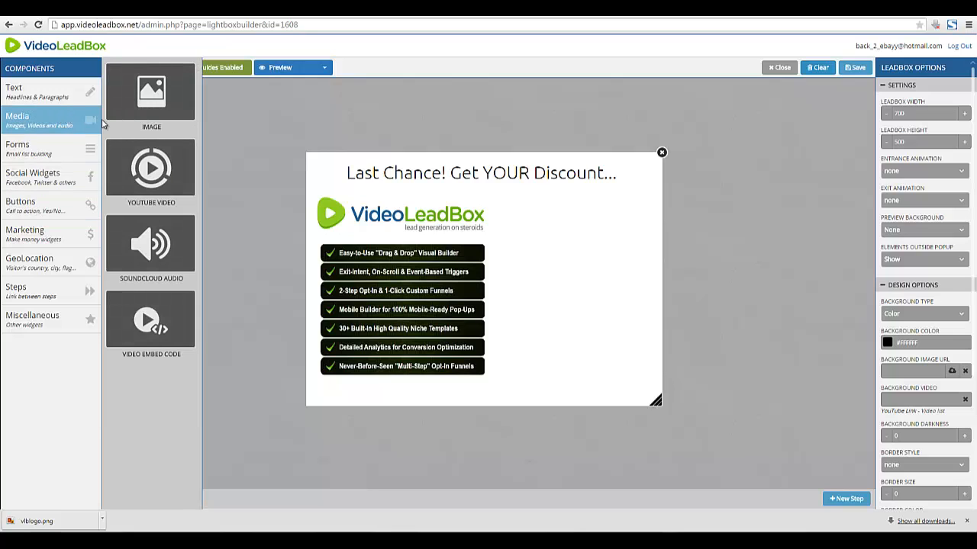
left_click_drag(135, 164, 561, 294)
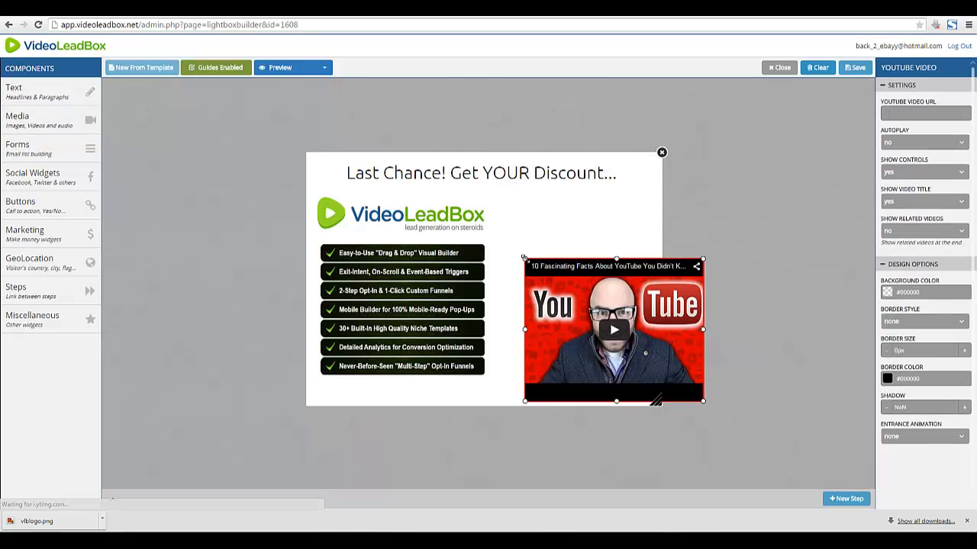
left_click_drag(531, 264, 546, 273)
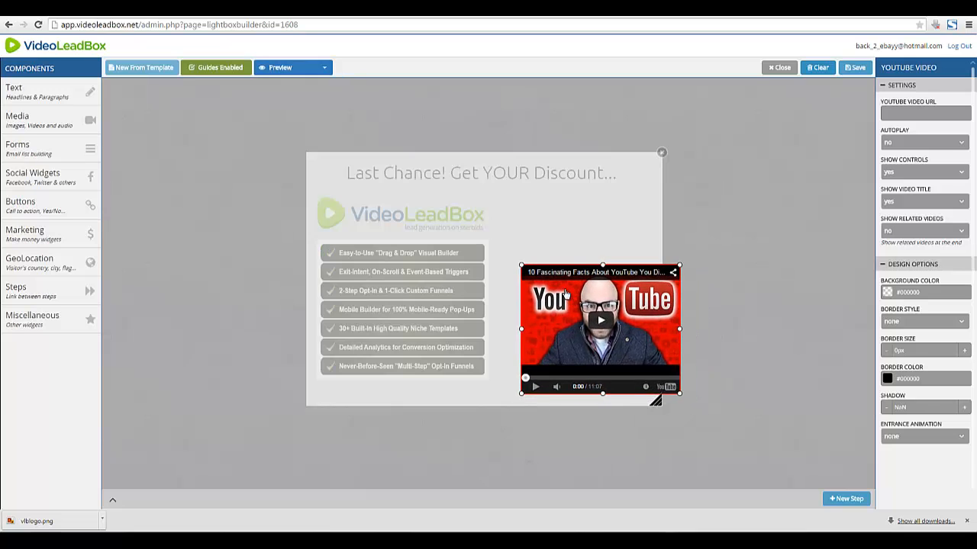